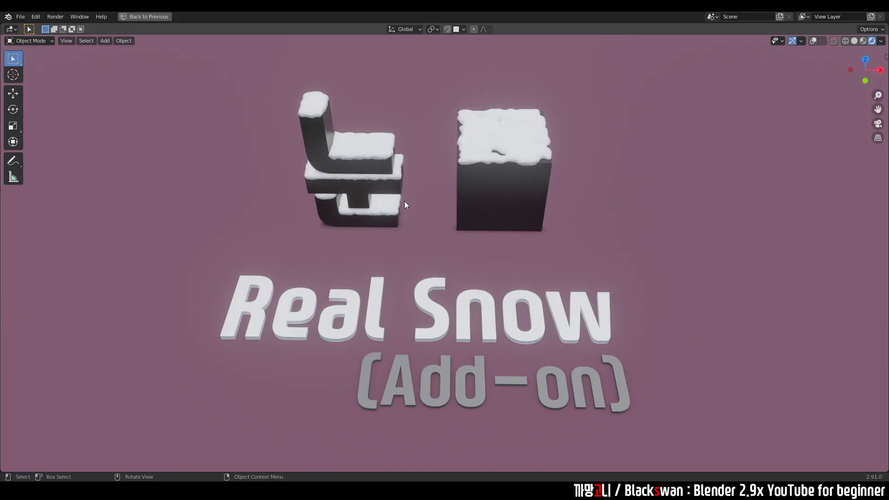
Zoom and orbit around the scene to inspect the snowy objects.
scroll(355, 143, up, 6)
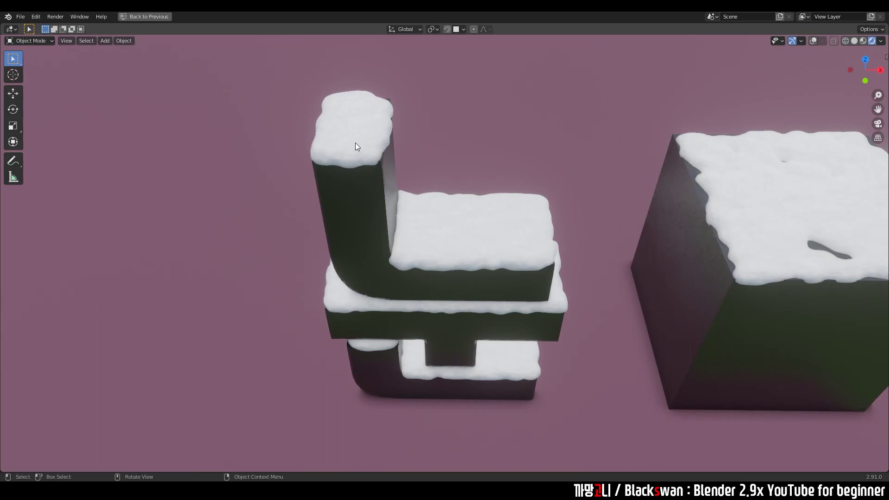
scroll(520, 274, up, 3)
middle_drag(520, 275, 519, 210)
scroll(489, 316, up, 2)
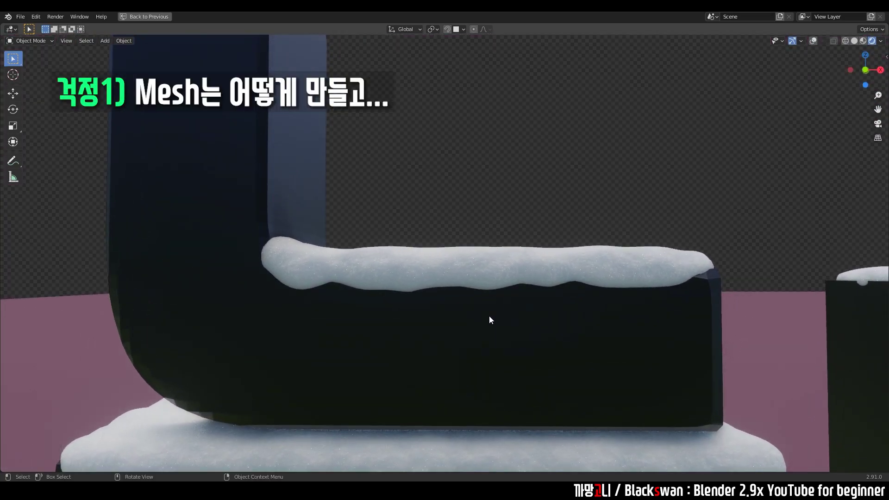
scroll(489, 316, up, 2)
scroll(490, 316, up, 1)
scroll(489, 317, down, 5)
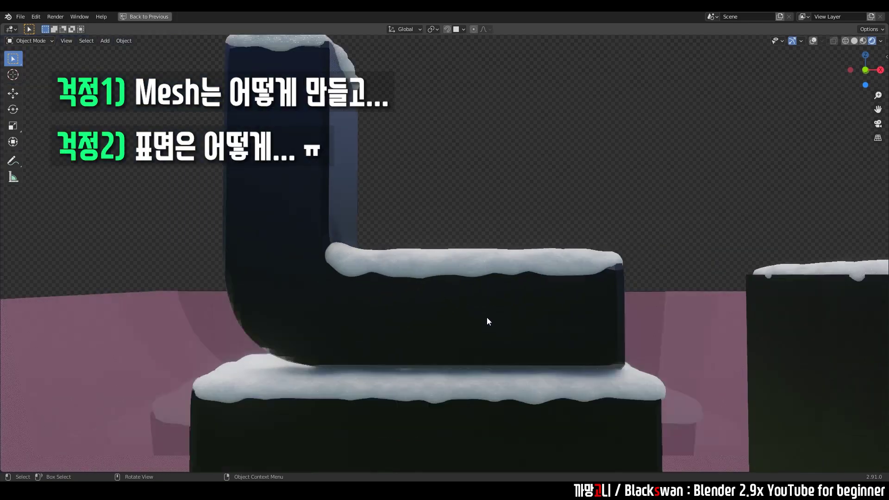
scroll(488, 318, down, 1)
scroll(469, 232, down, 1)
scroll(463, 222, down, 1)
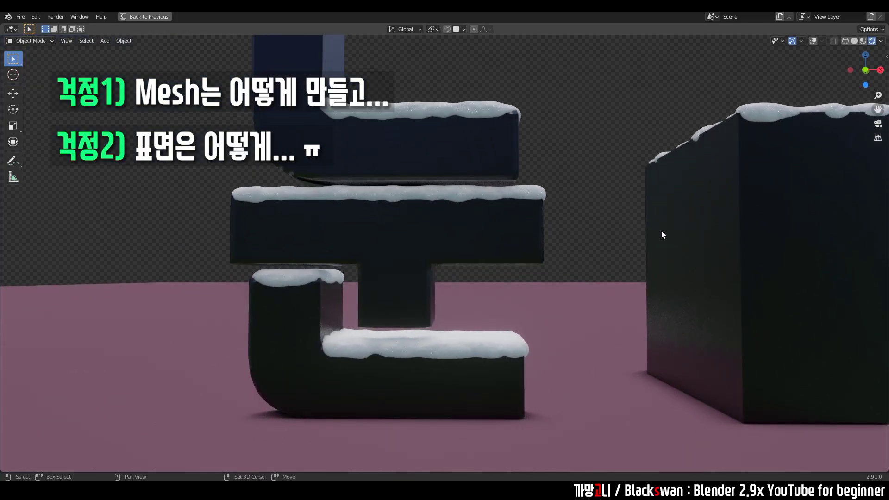
mouse_move(662, 230)
shift+middle_down()
mouse_move(605, 248)
mouse_move(407, 241)
mouse_move(471, 260)
mouse_move(454, 263)
mouse_move(668, 282)
shift+middle_up()
scroll(440, 257, up, 2)
scroll(577, 279, down, 2)
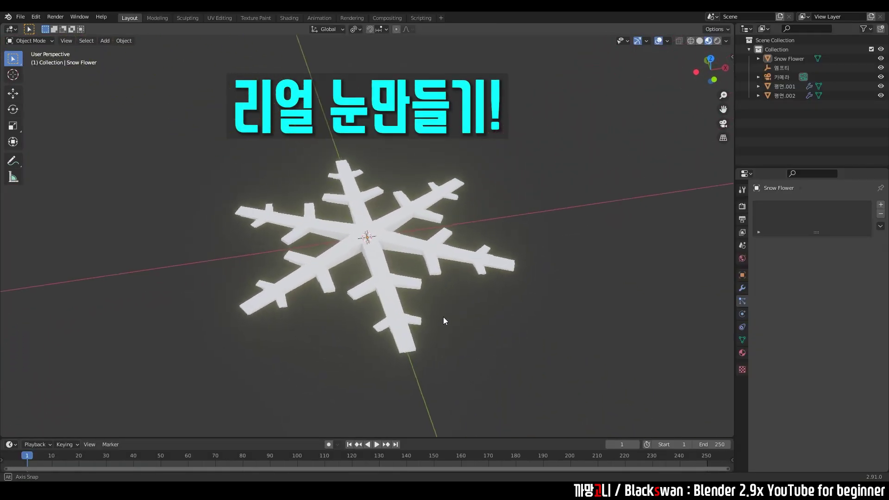
Select Snow Flower in Edit Mode, then play and pause the snowfall animation.
middle_drag(444, 318, 425, 303)
click(386, 238)
key(Tab)
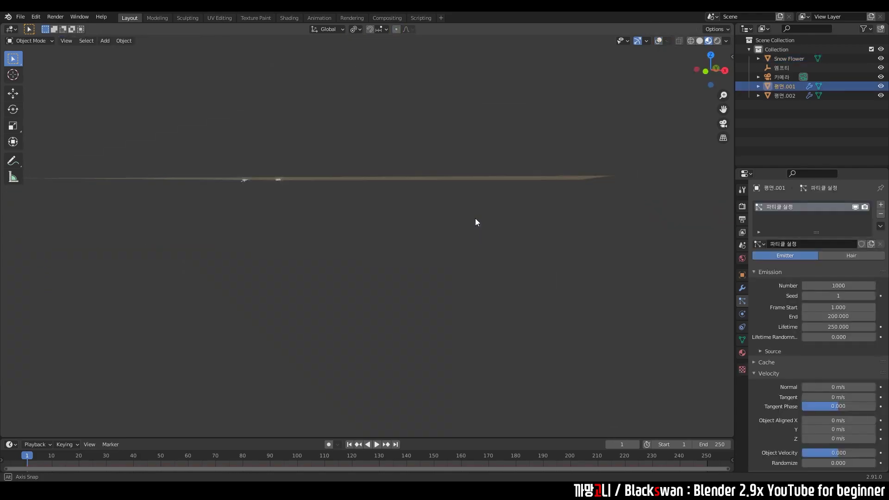
key(space)
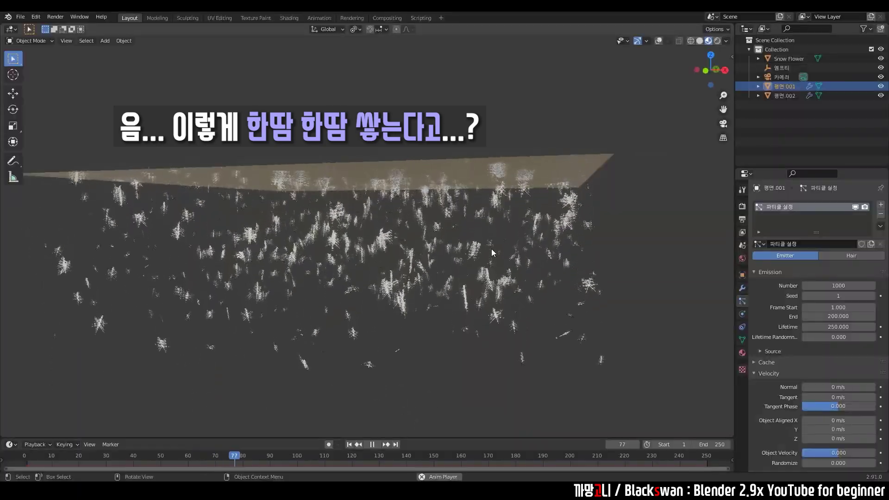
key(space)
Resume the snowfall and watch it through the scene camera in Rendered shading.
scroll(486, 255, up, 3)
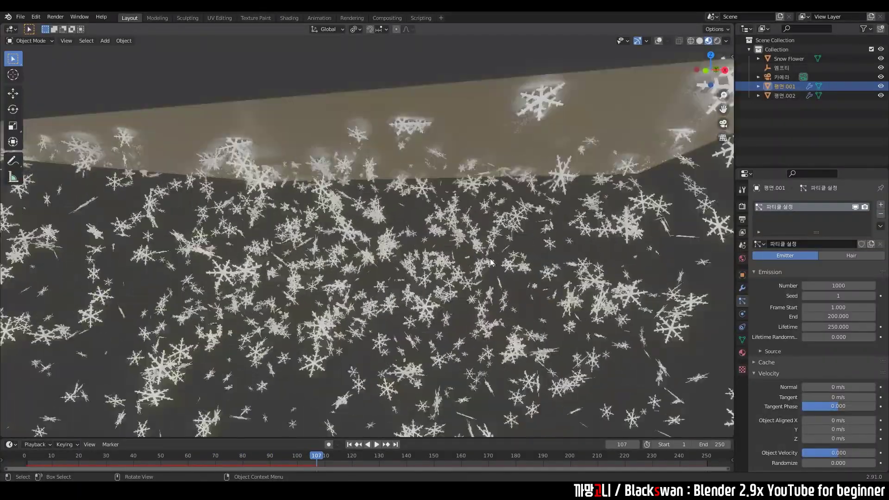
middle_drag(486, 254, 413, 261)
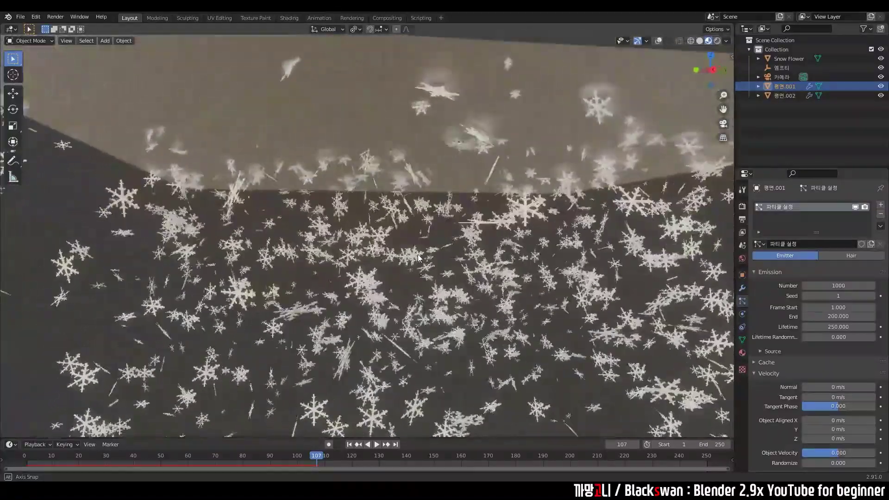
key(space)
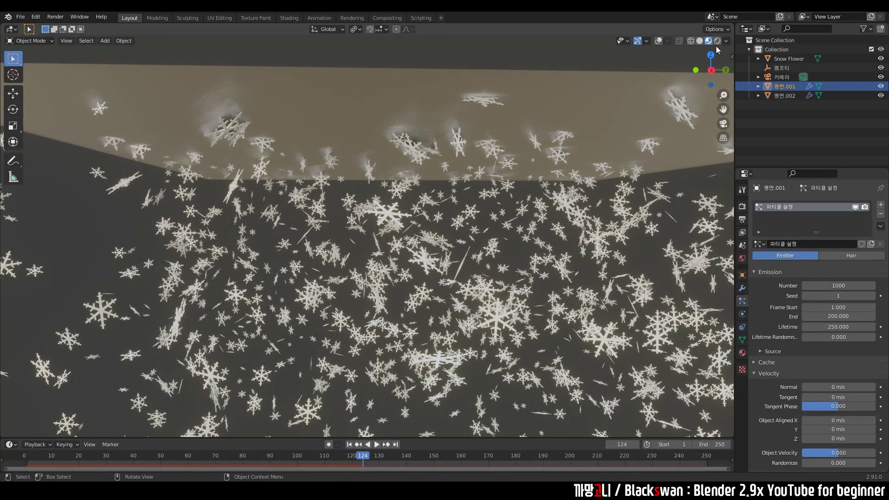
key(KP_0)
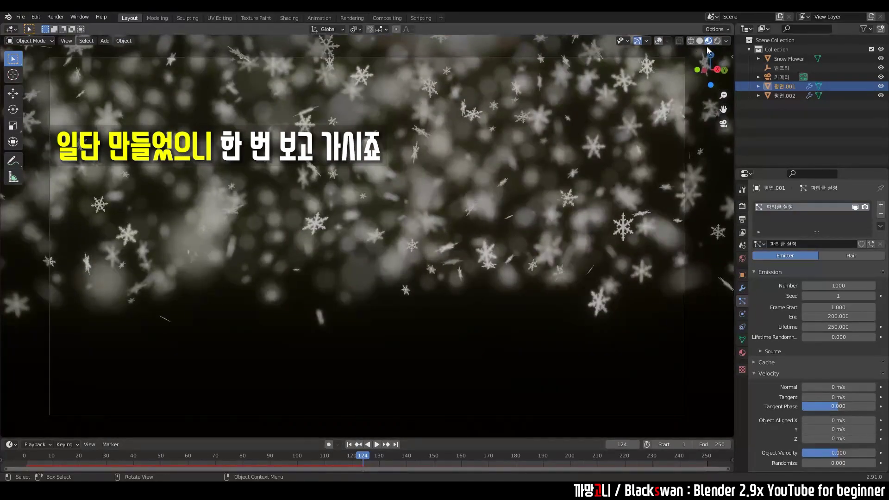
click(717, 40)
key(space)
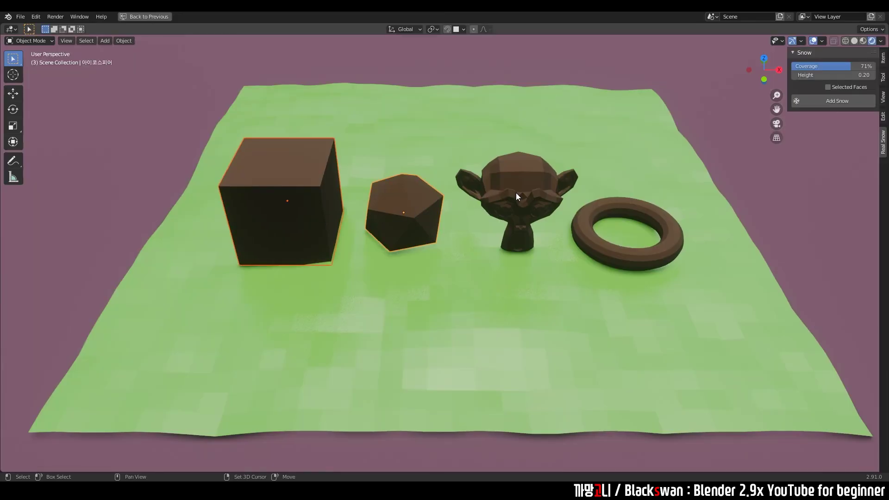
Add snow to the selected cube, polyhedron, monkey head and torus, then to the ground plane.
shift+click(582, 236)
click(819, 96)
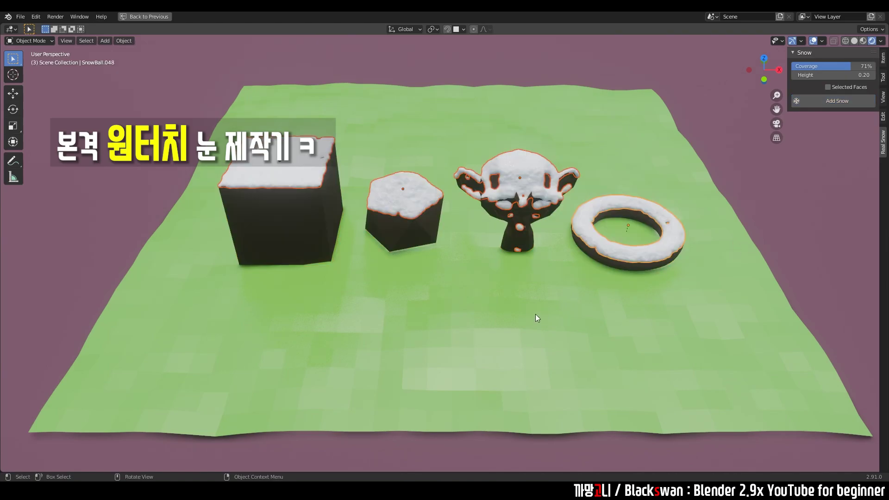
click(536, 314)
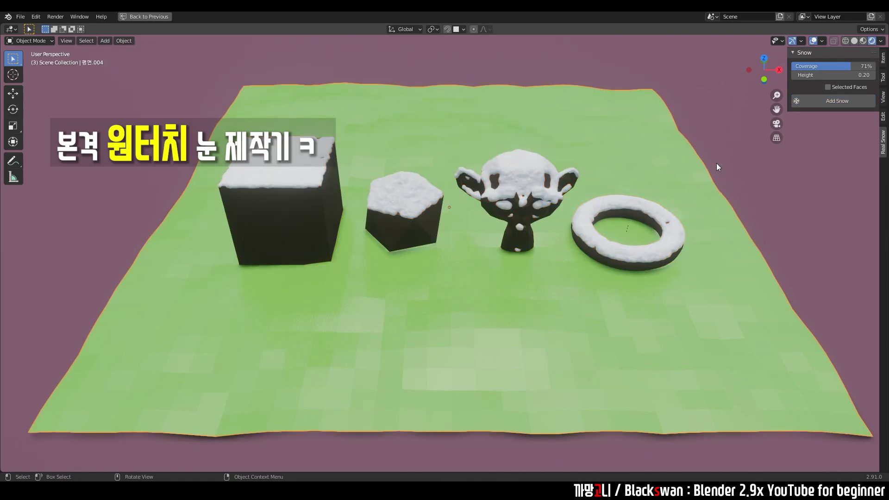
click(818, 101)
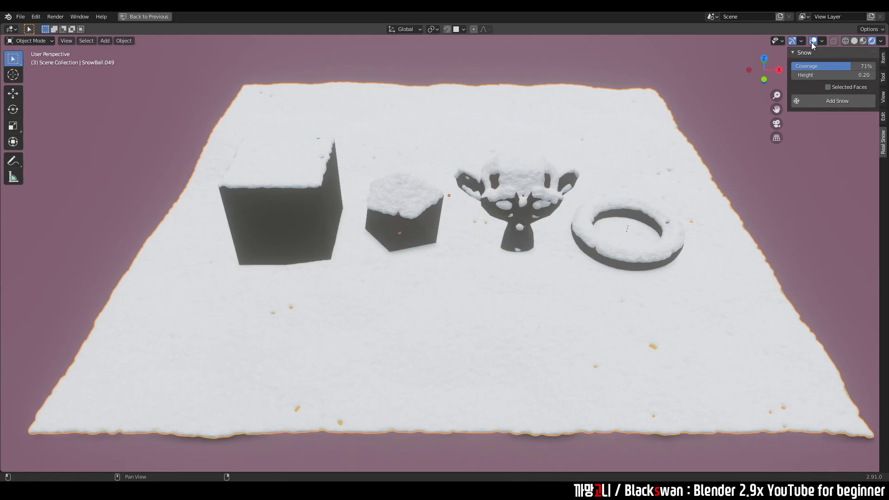
Hide viewport overlays and orbit in close around the snowy torus.
click(812, 43)
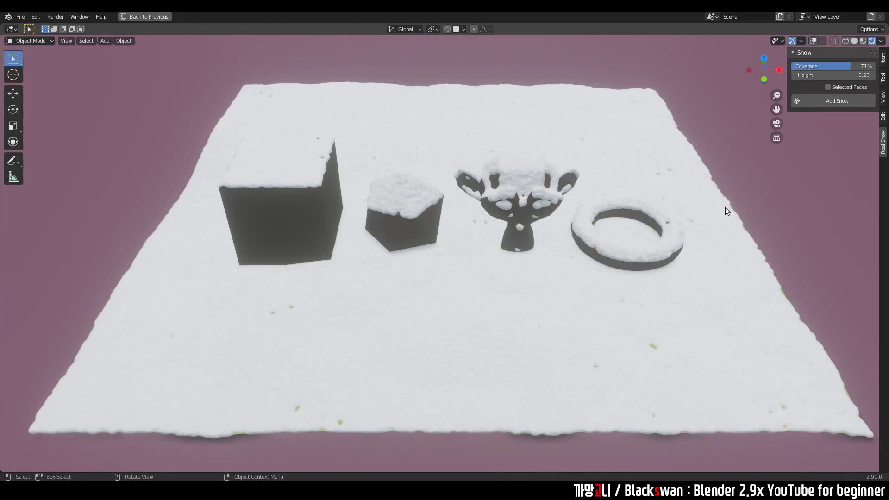
scroll(685, 223, up, 3)
scroll(433, 243, up, 3)
mouse_move(432, 243)
shift+middle_down()
mouse_move(604, 282)
mouse_move(451, 280)
shift+middle_up()
scroll(596, 277, up, 2)
scroll(707, 320, down, 3)
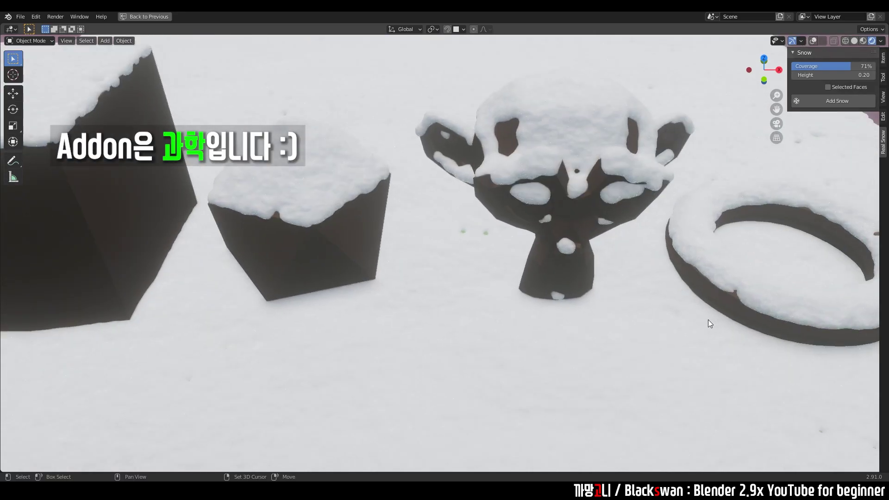
mouse_move(708, 319)
middle_down()
mouse_move(514, 318)
mouse_move(511, 331)
mouse_move(459, 287)
mouse_move(510, 317)
middle_up()
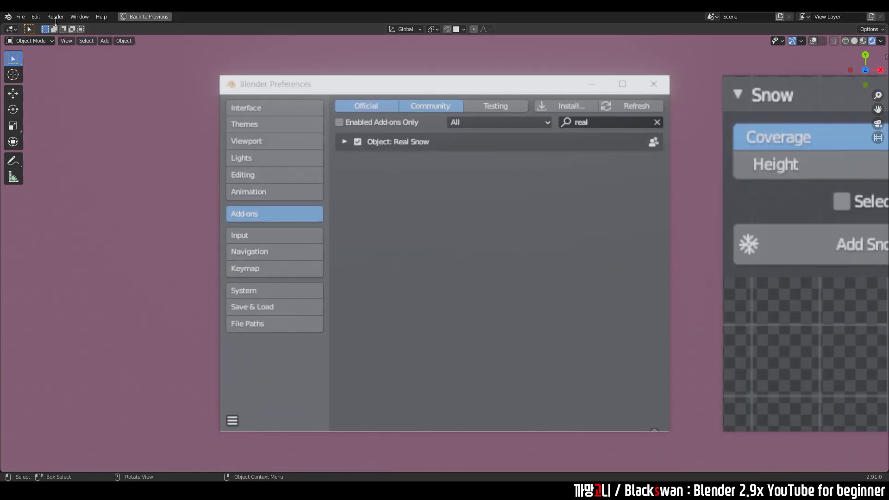
Enable the Real Snow add-on in Preferences, found by filtering add-ons for 'real'.
click(37, 18)
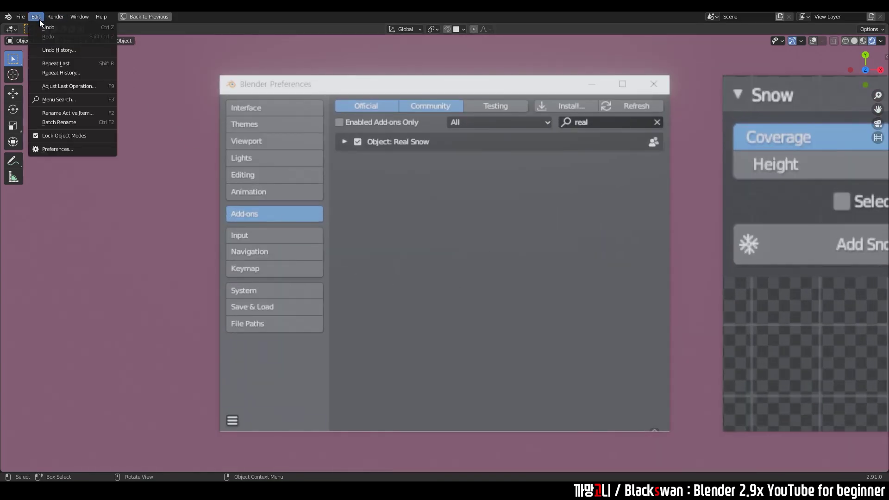
click(59, 150)
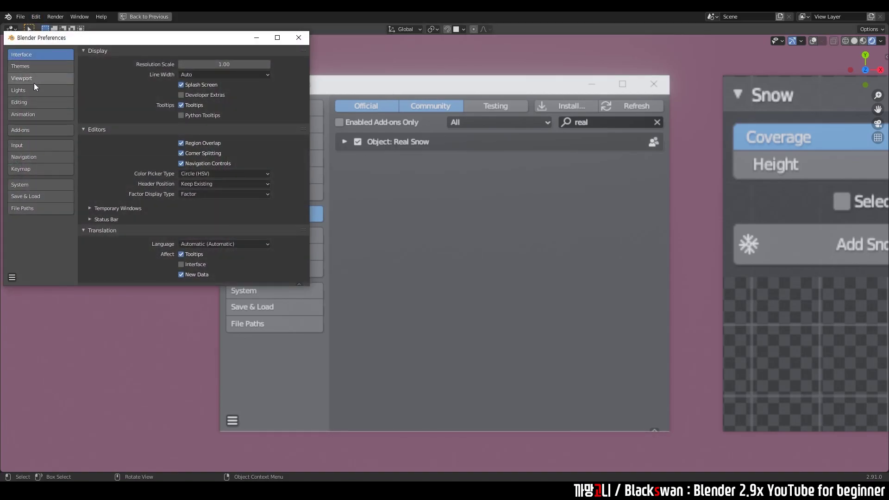
click(28, 129)
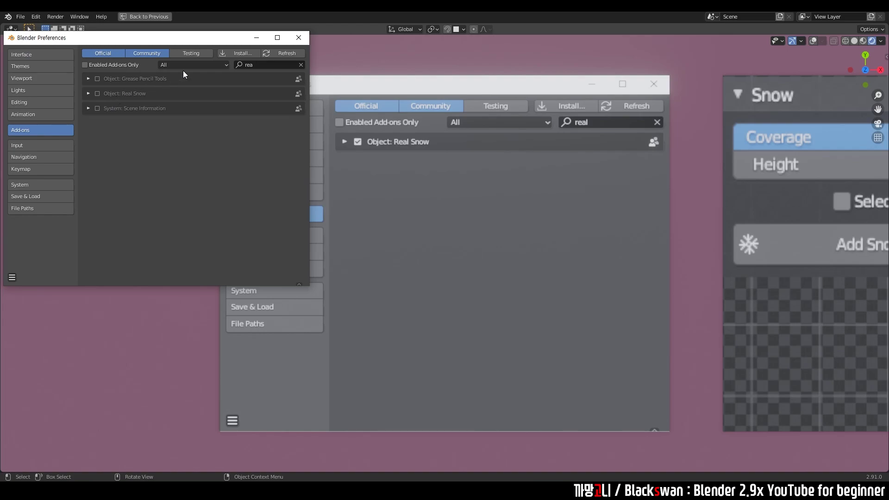
click(262, 66)
key(BackSpace)
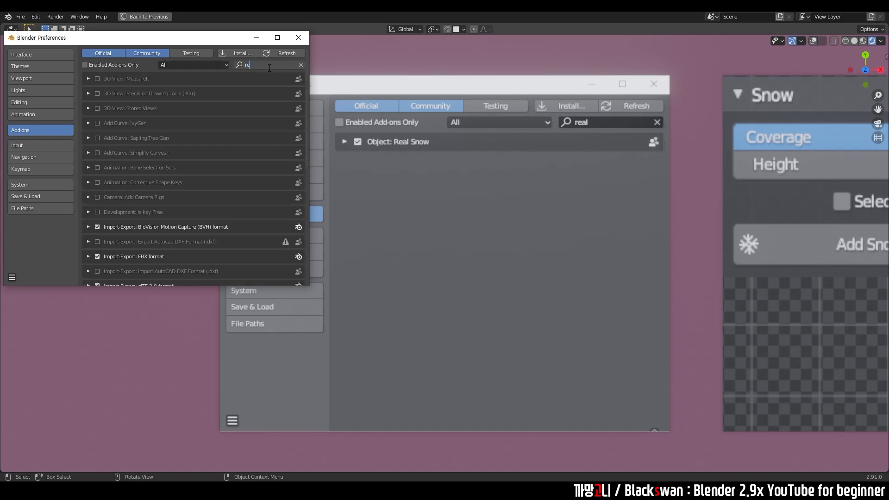
text(real)
key(Return)
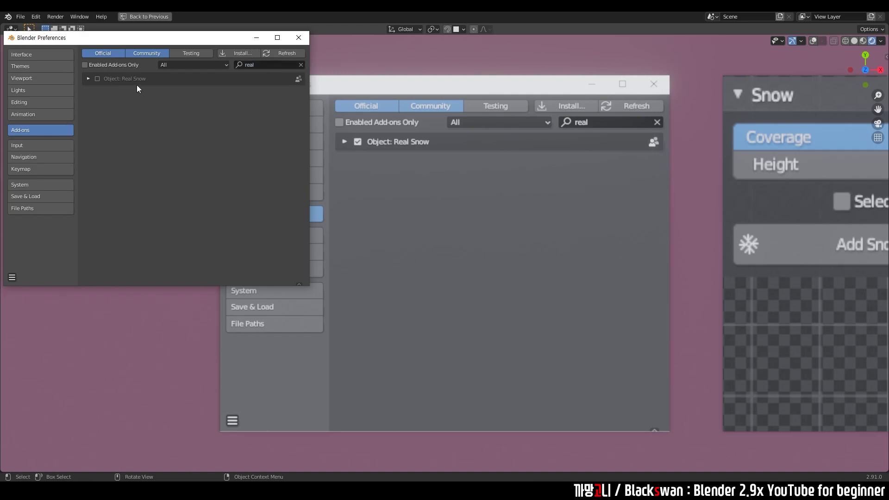
click(98, 80)
click(301, 40)
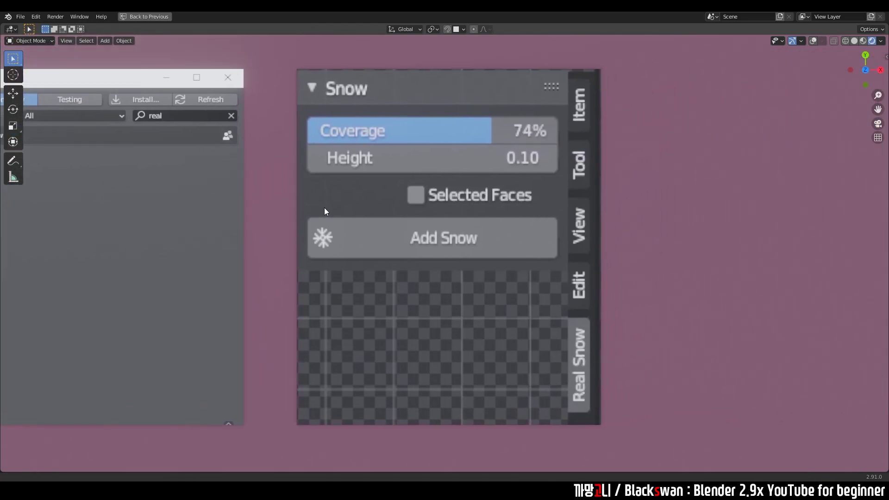
Toggle the sidebar with N to show the Real Snow Snow panel.
key(n)
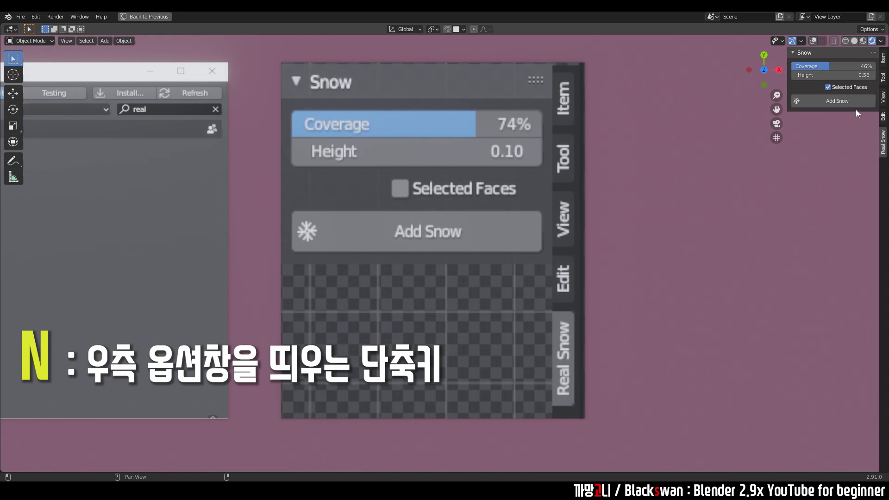
key(n)
key(n)
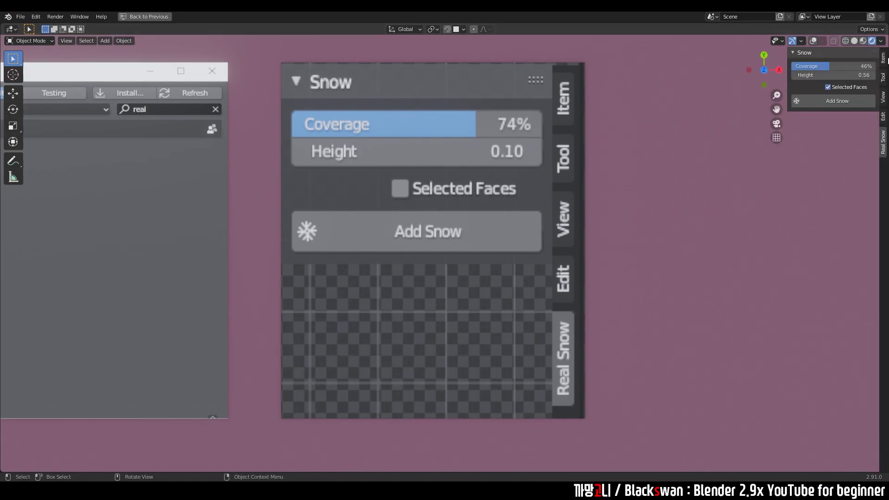
key(n)
click(886, 60)
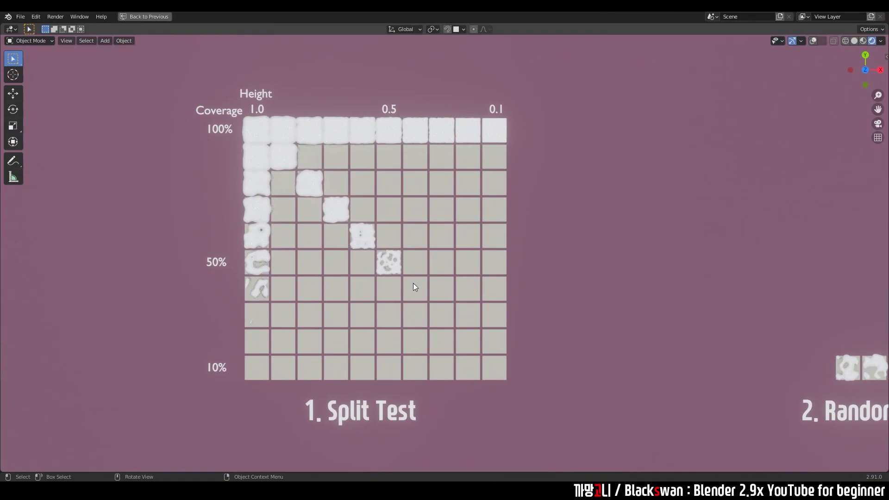
Pan and orbit over the split-test grid, returning to a centred top view.
scroll(416, 279, up, 2)
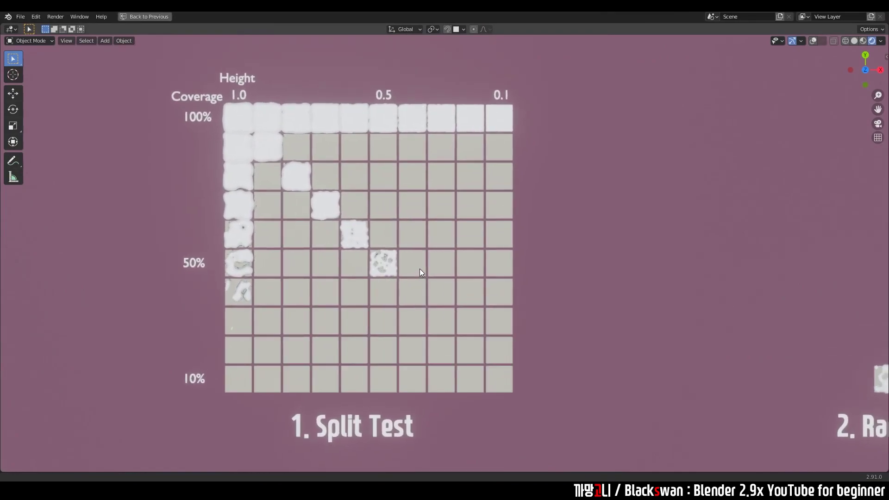
shift+middle_drag(430, 260, 472, 258)
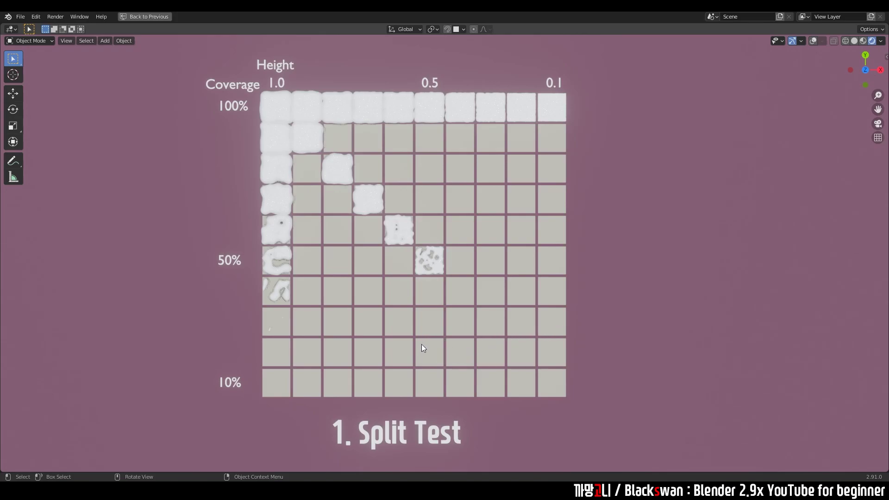
middle_drag(422, 347, 425, 289)
scroll(422, 289, up, 1)
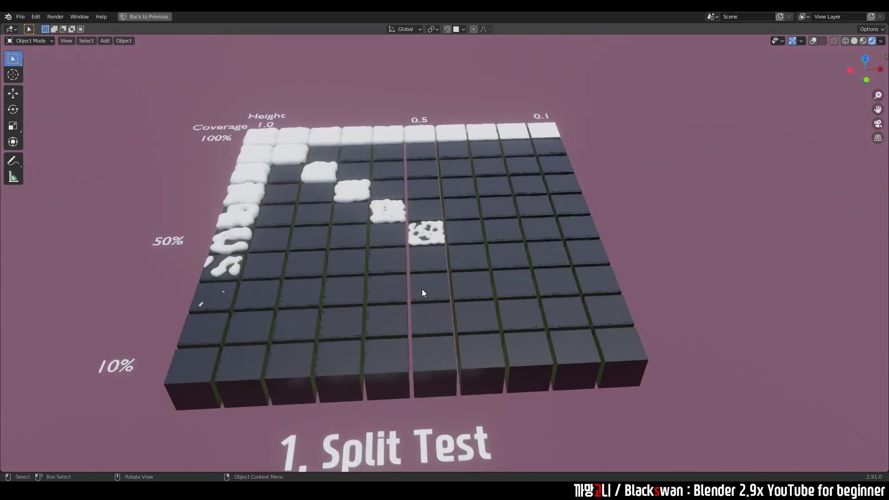
scroll(422, 289, up, 2)
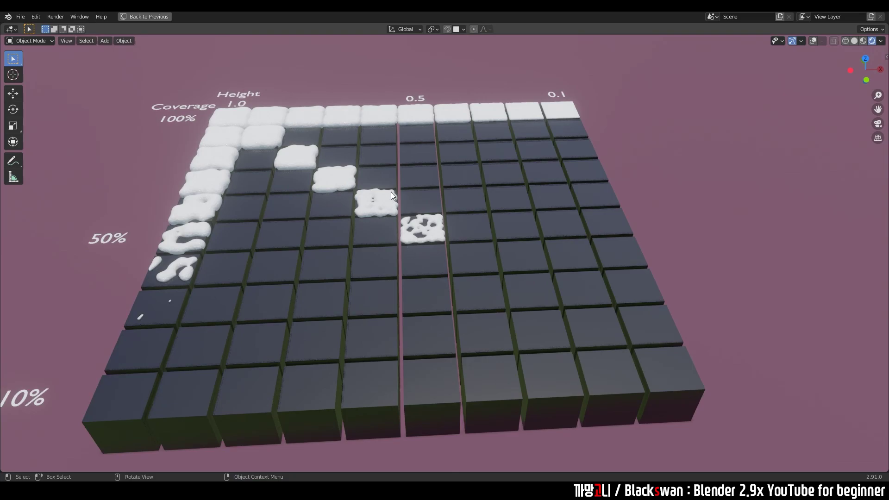
key(KP_7)
mouse_move(396, 126)
shift+middle_down()
mouse_move(401, 195)
mouse_move(438, 282)
shift+middle_up()
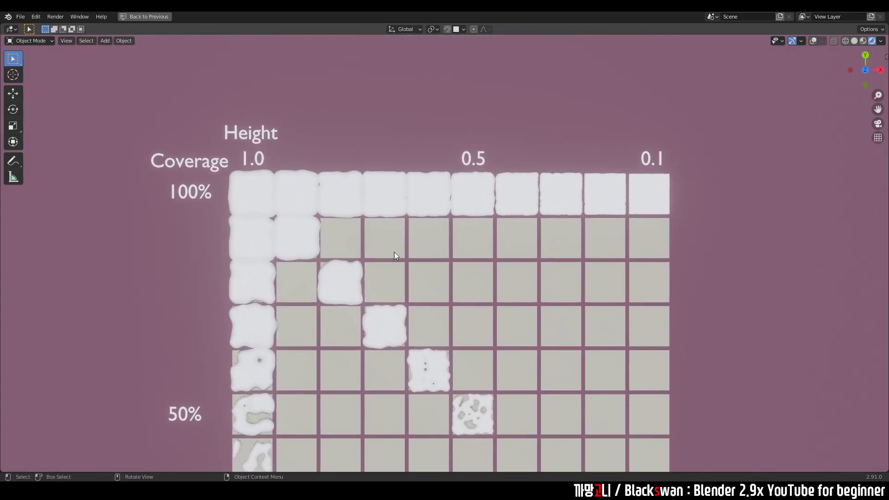
Set snow Coverage to 100% and Height to 0.10.
key(n)
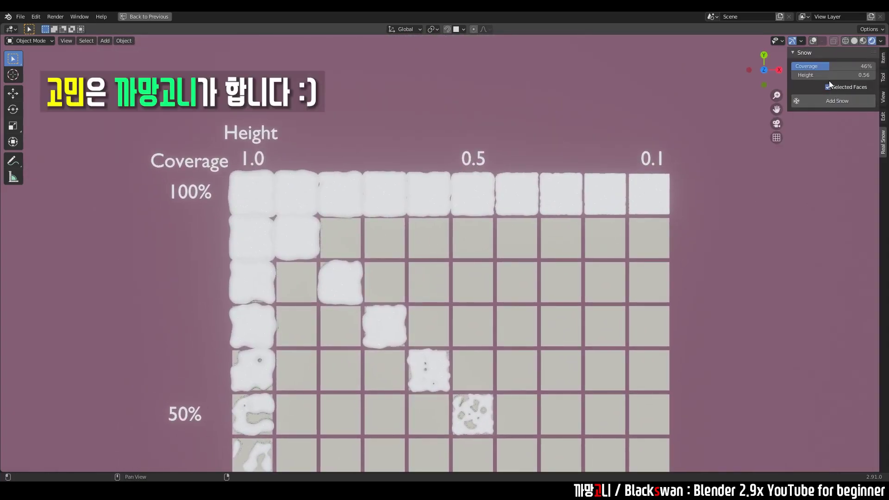
mouse_move(830, 66)
mouse_down()
mouse_move(790, 66)
mouse_move(875, 66)
mouse_up()
shift+middle_drag(425, 280, 448, 224)
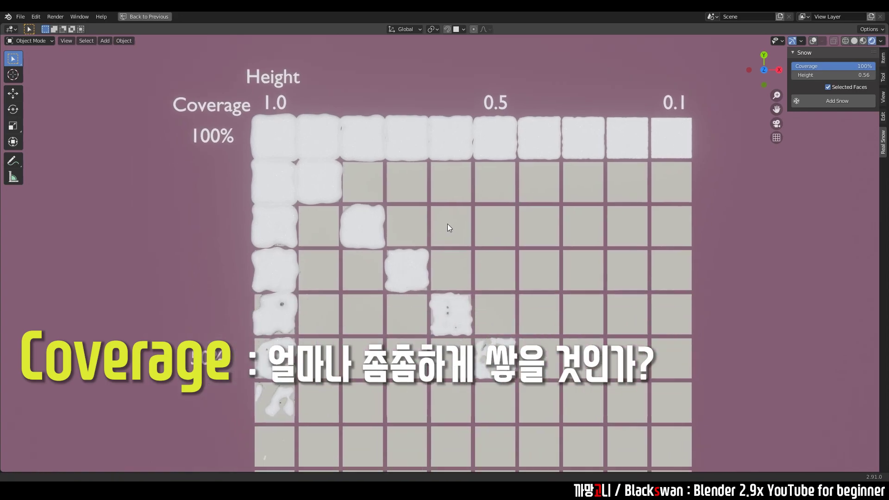
scroll(441, 199, down, 1)
scroll(410, 230, down, 2)
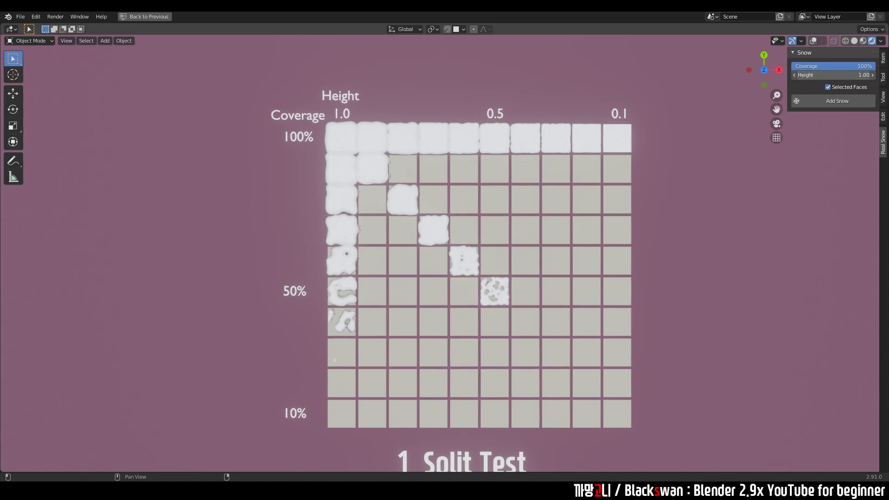
click(834, 74)
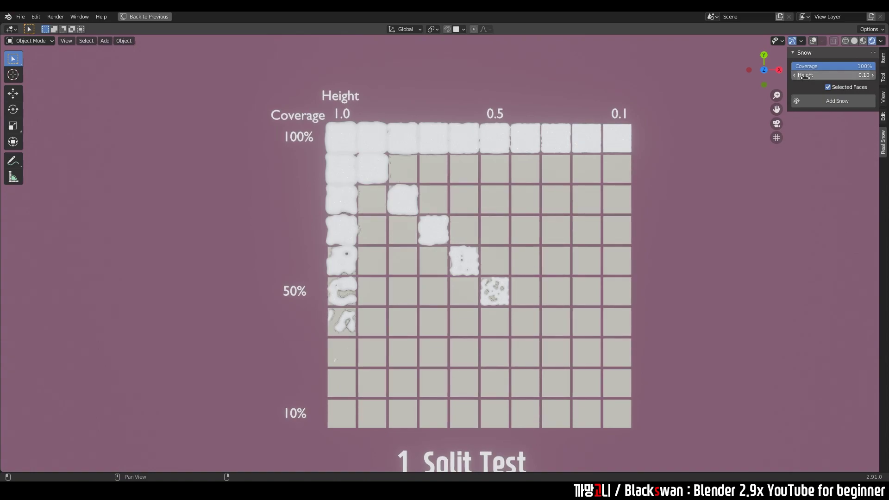
text(0.1)
key(Return)
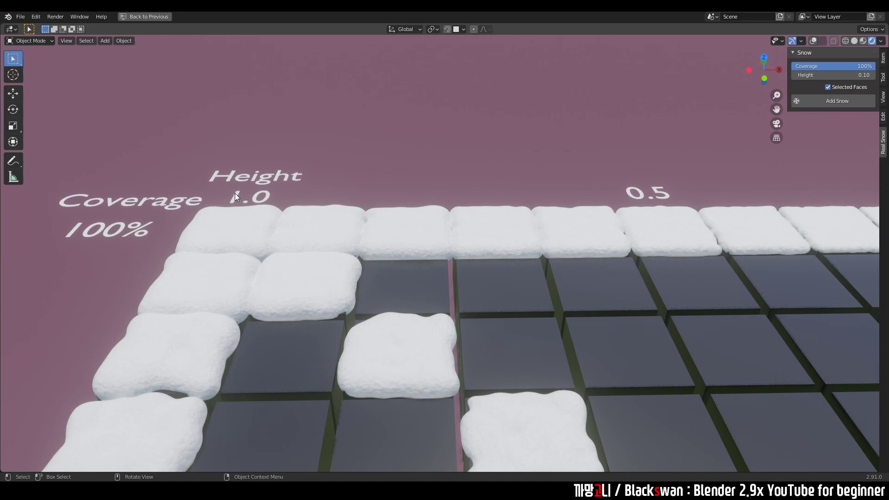
shift+middle_drag(769, 359, 452, 337)
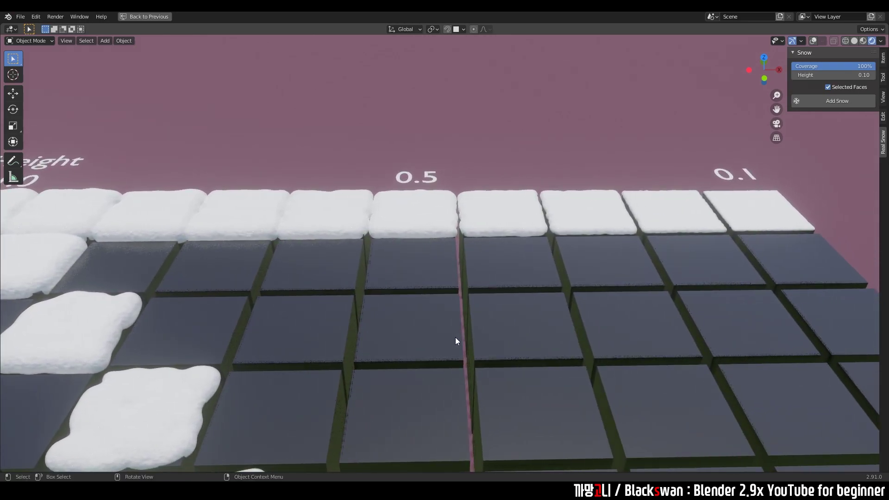
scroll(602, 273, up, 2)
mouse_move(654, 260)
shift+middle_down()
mouse_move(265, 299)
mouse_move(469, 330)
shift+middle_up()
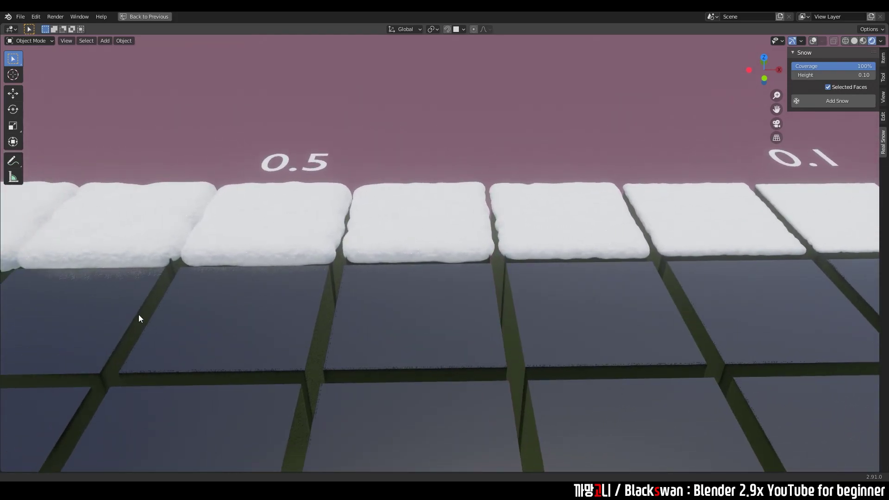
shift+middle_drag(138, 315, 376, 313)
mouse_move(183, 327)
shift+middle_down()
mouse_move(528, 294)
mouse_move(674, 264)
shift+middle_up()
scroll(396, 275, down, 5)
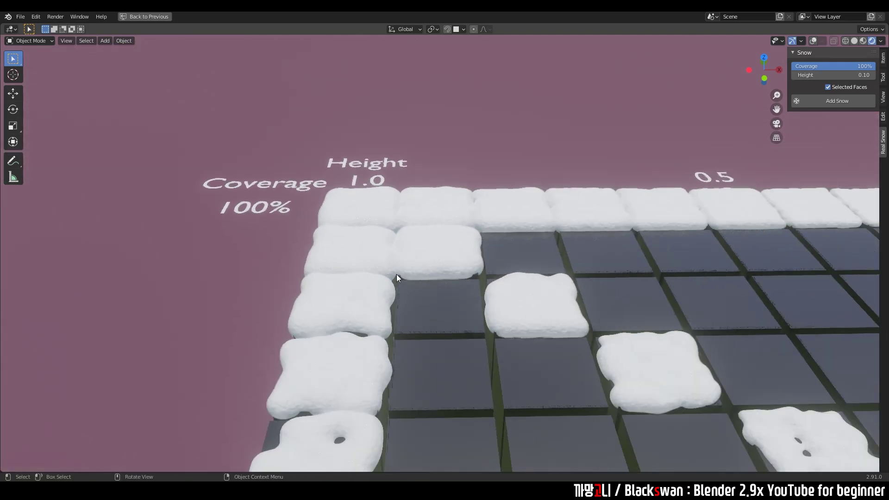
key(KP_7)
Pan and orbit across the coverage grid over to the Random Test tiles.
scroll(479, 222, down, 2)
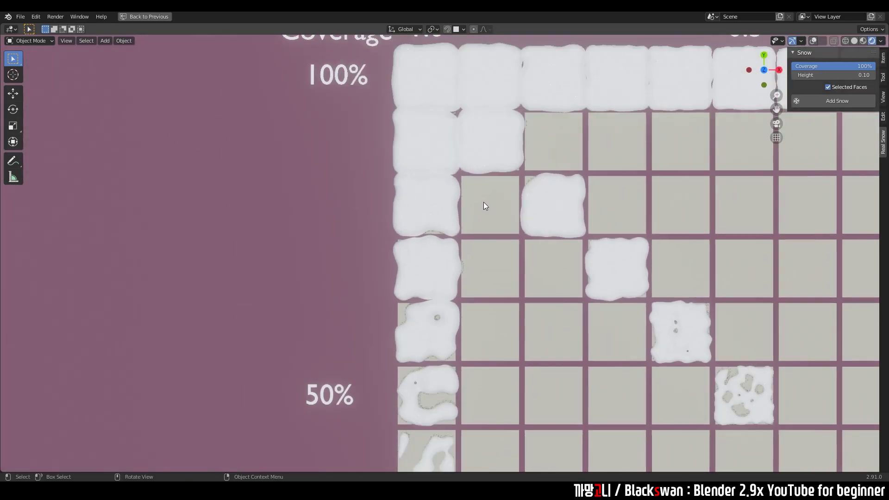
scroll(486, 232, down, 1)
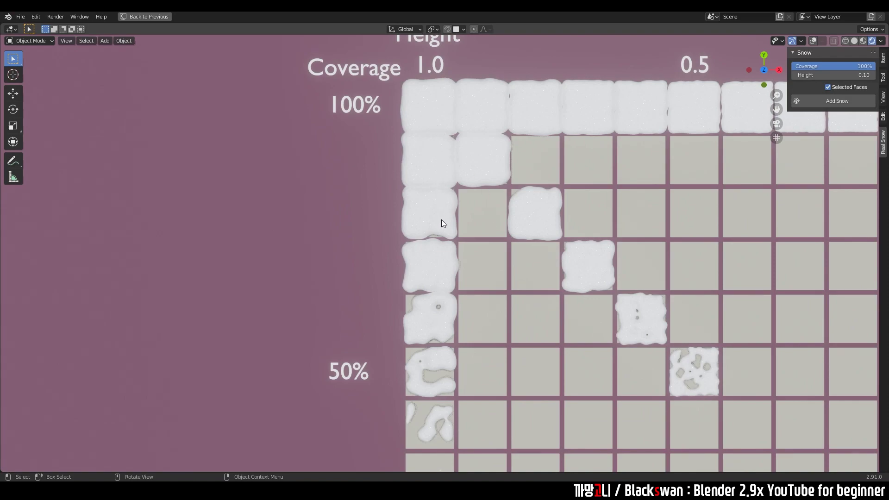
mouse_move(466, 412)
shift+middle_down()
mouse_move(496, 300)
mouse_move(437, 208)
shift+middle_up()
mouse_move(523, 146)
shift+middle_down()
mouse_move(466, 281)
mouse_move(438, 329)
mouse_move(421, 335)
shift+middle_up()
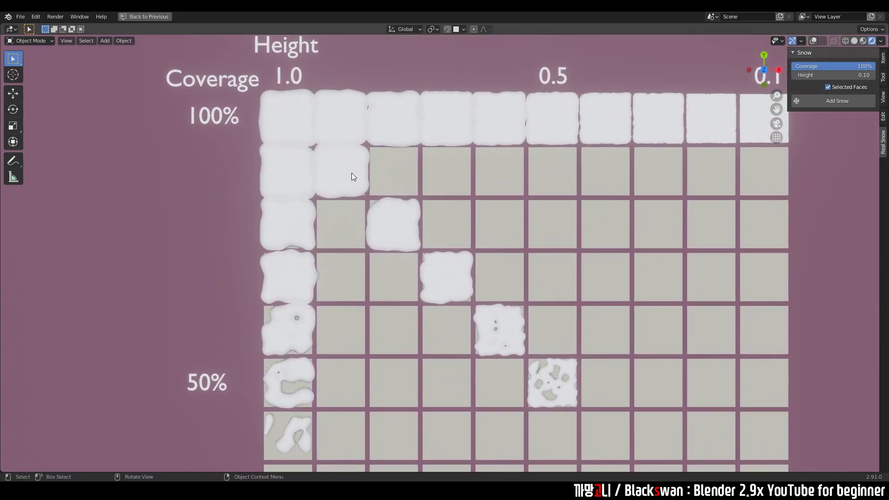
middle_drag(549, 377, 541, 232)
scroll(549, 285, up, 3)
mouse_move(549, 286)
shift+middle_down()
mouse_move(490, 159)
mouse_move(487, 174)
mouse_move(450, 148)
shift+middle_up()
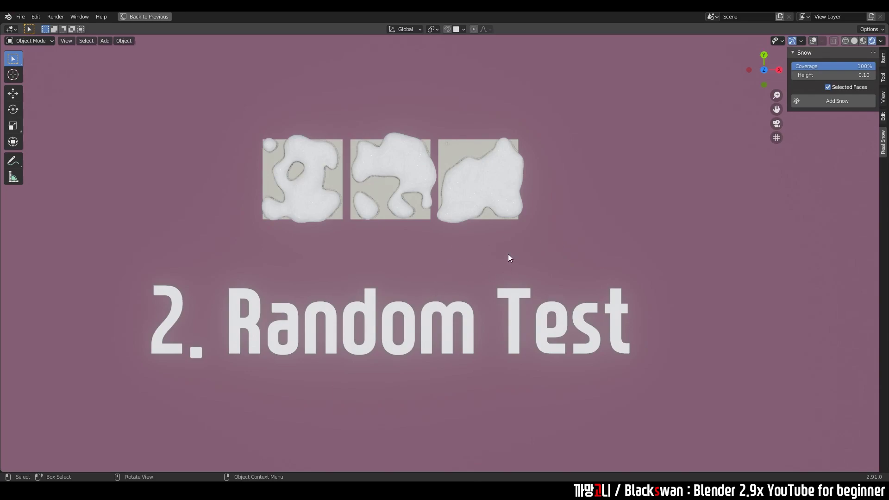
Duplicate the cube with Shift+D and place the bare copy right of the snowy cubes.
mouse_move(407, 277)
middle_down()
mouse_move(406, 230)
mouse_move(430, 236)
middle_up()
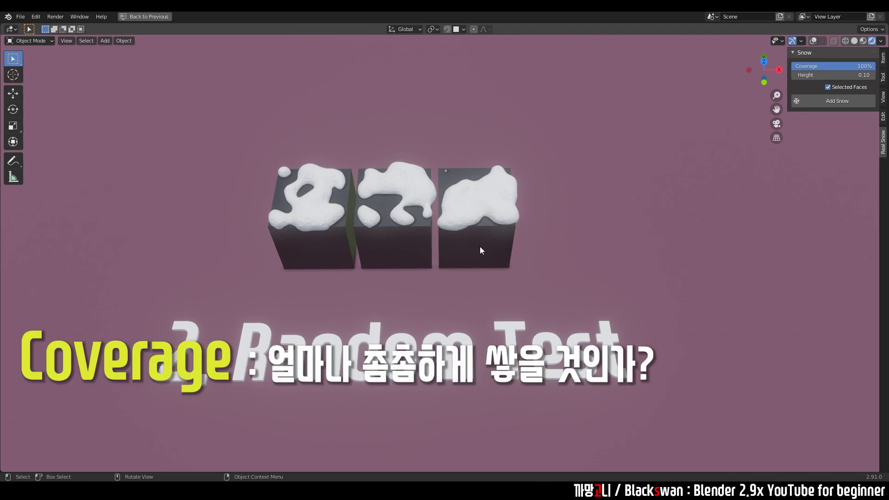
key(shift)
key(shift+d)
click(598, 271)
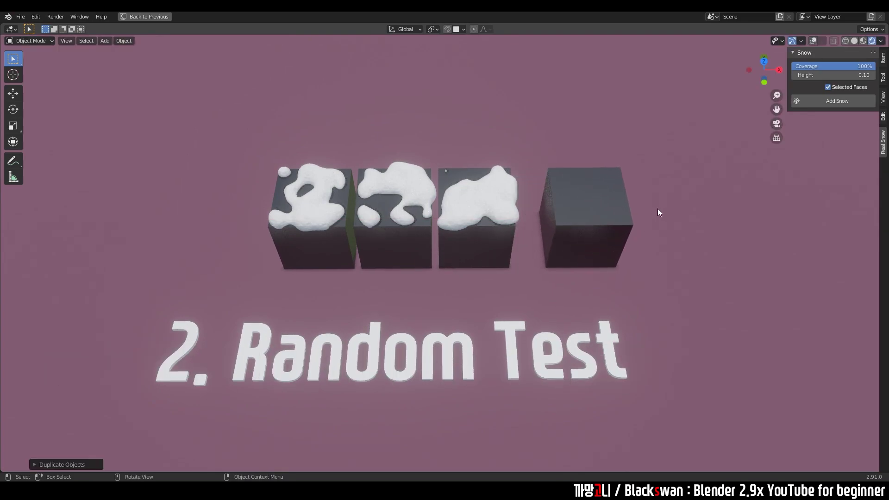
Set snow Height 0.50 and Coverage 50% with Selected Faces turned off.
click(813, 42)
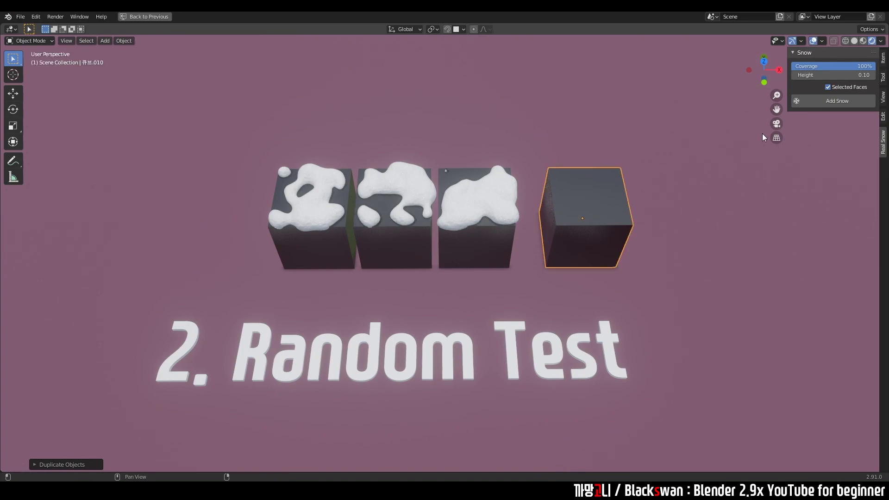
click(610, 215)
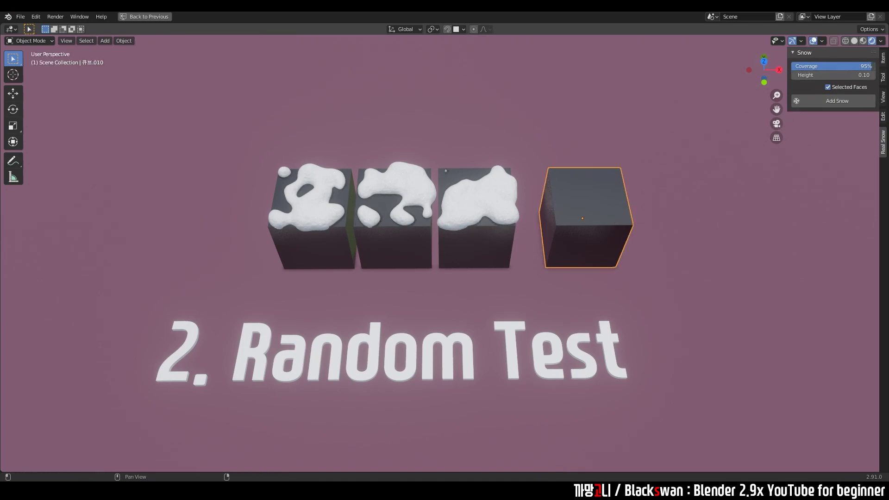
drag(864, 67, 831, 66)
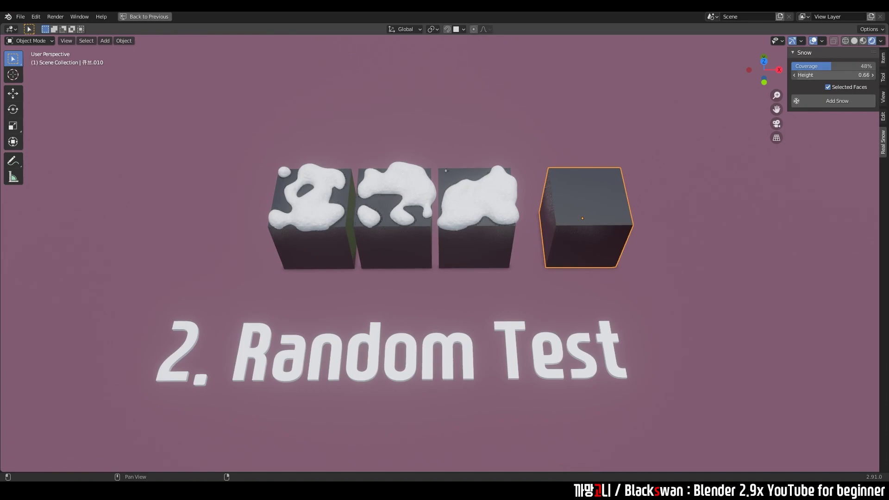
click(825, 75)
text(5)
key(Return)
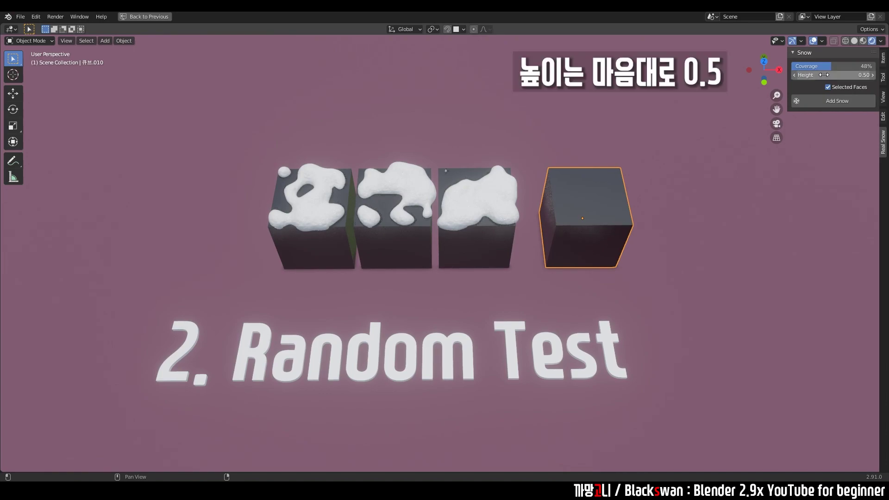
click(827, 64)
text(50)
key(Return)
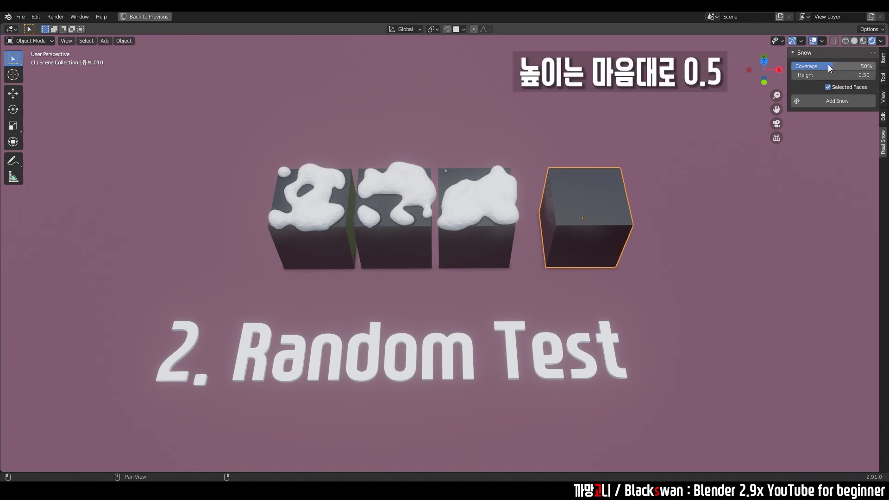
click(829, 87)
Add two random snow patches from the fourth cube, moving each aside on the ground.
click(832, 101)
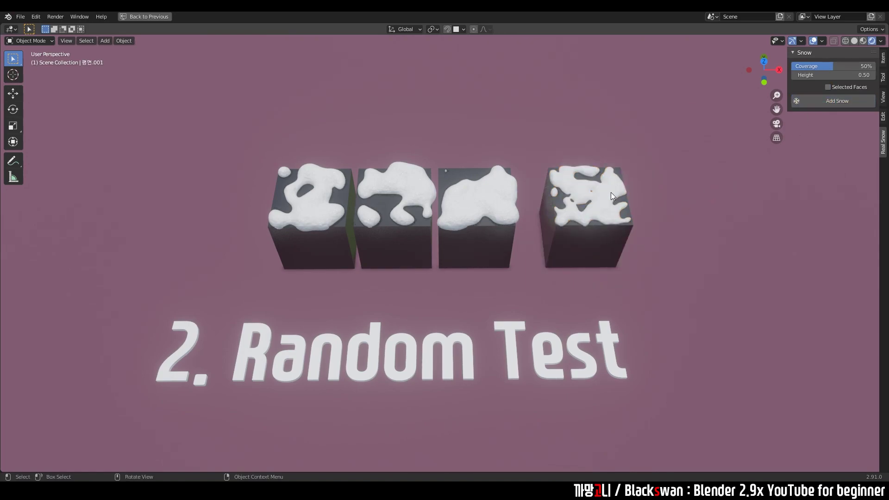
key(g)
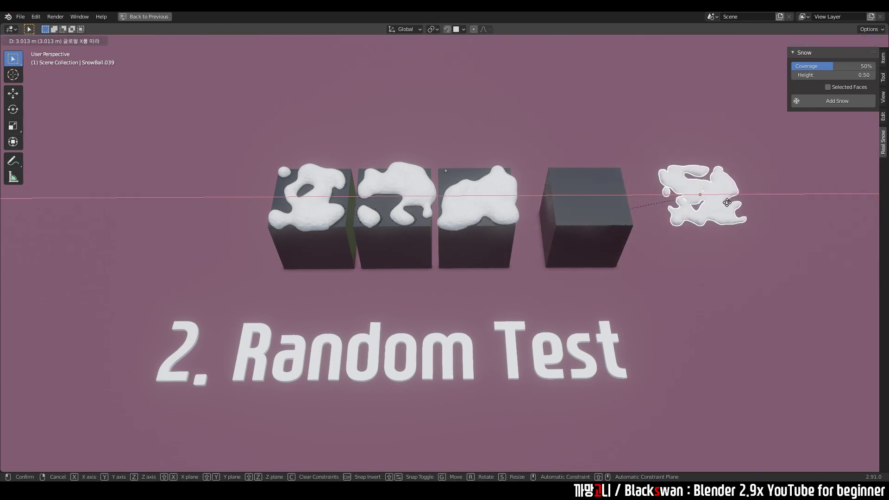
click(747, 194)
click(628, 197)
click(820, 101)
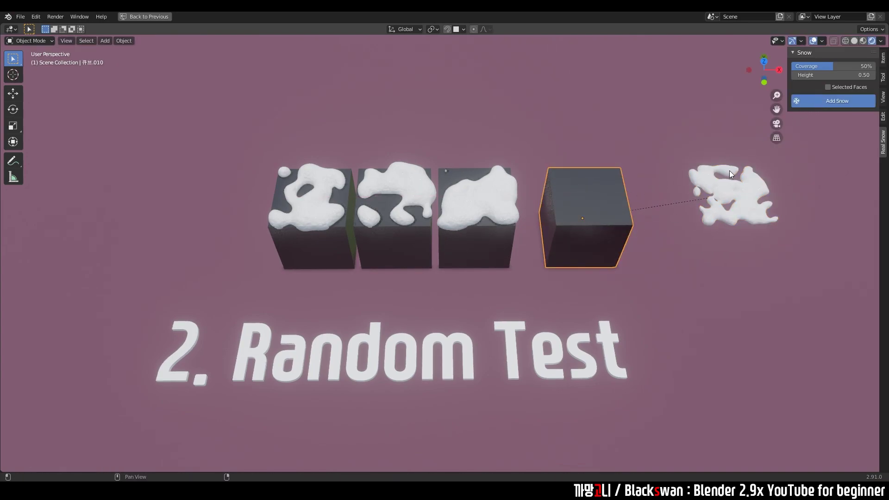
key(g)
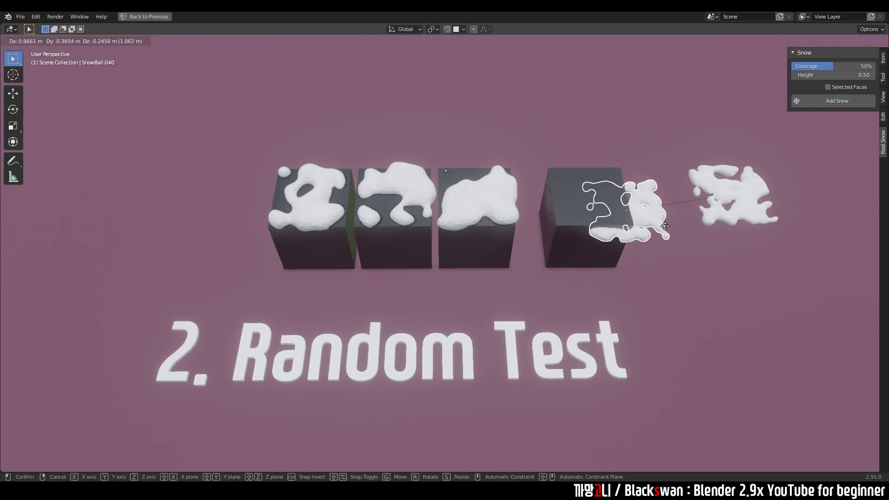
key(shift+z)
click(836, 308)
Generate a third snow patch and move it flat above the other two.
click(619, 207)
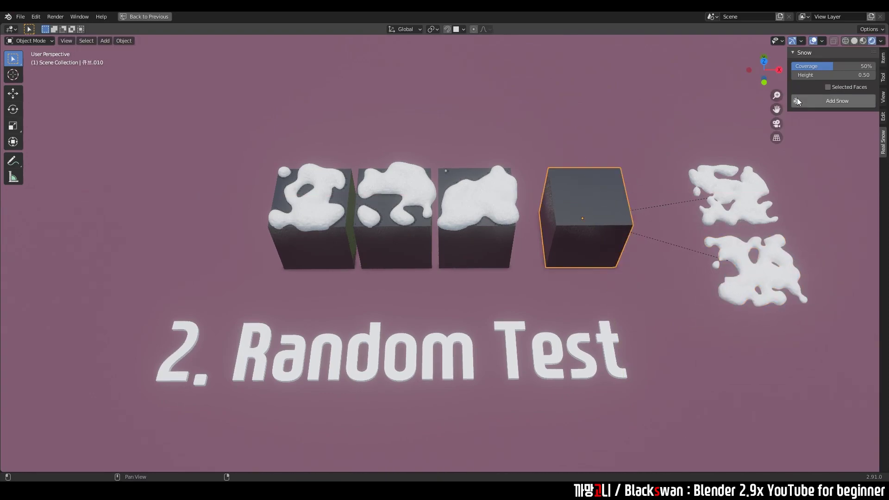
click(806, 101)
key(Delete)
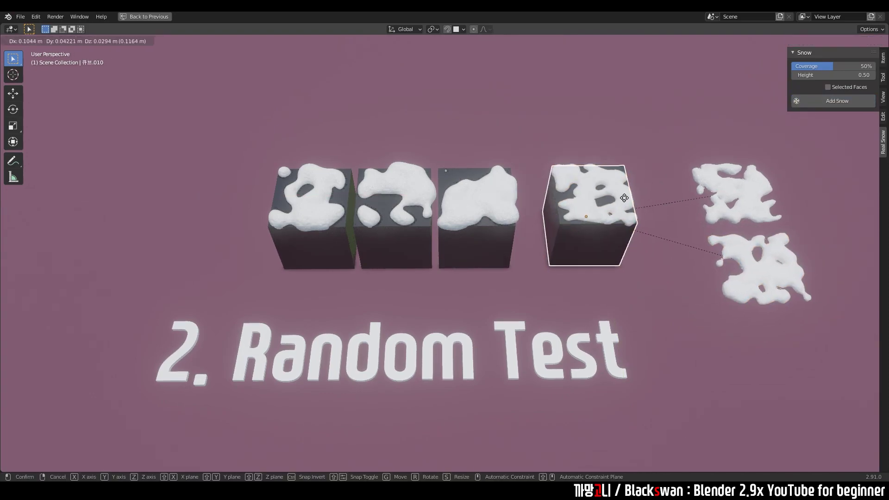
click(625, 197)
click(616, 188)
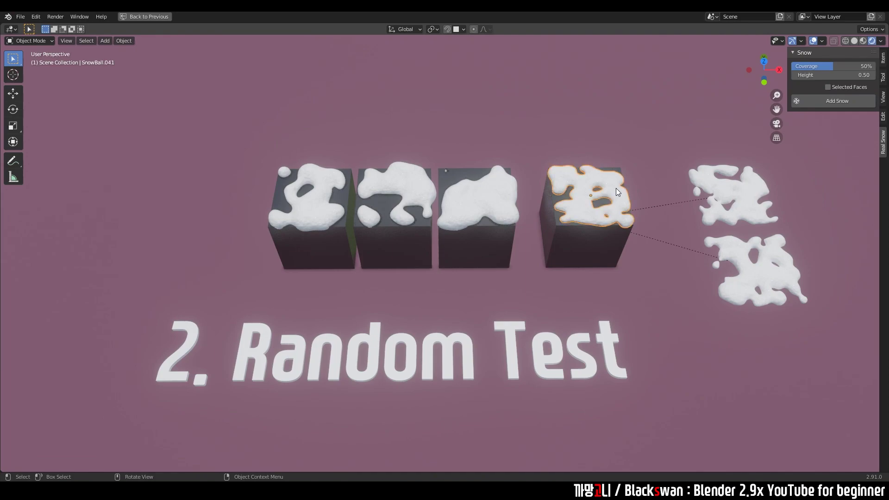
key(g)
key(shift+z)
click(786, 133)
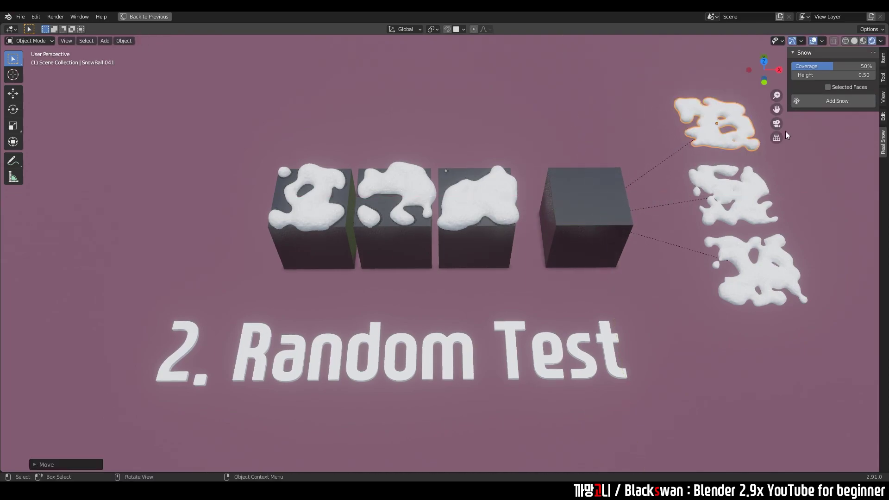
click(639, 184)
Pan to the Selected Faces row and put its first cube in Edit Mode, zoomed on its top.
mouse_move(787, 165)
shift+middle_down()
mouse_move(619, 171)
mouse_move(477, 210)
mouse_move(464, 160)
shift+middle_up()
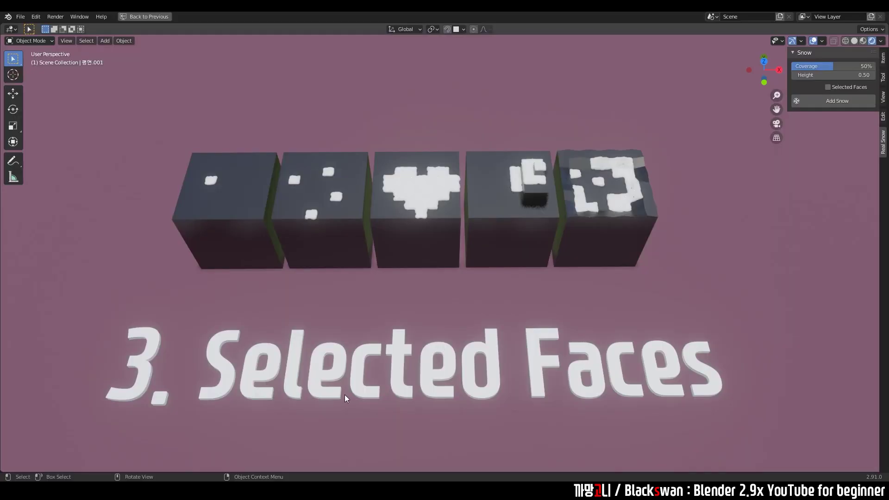
click(228, 207)
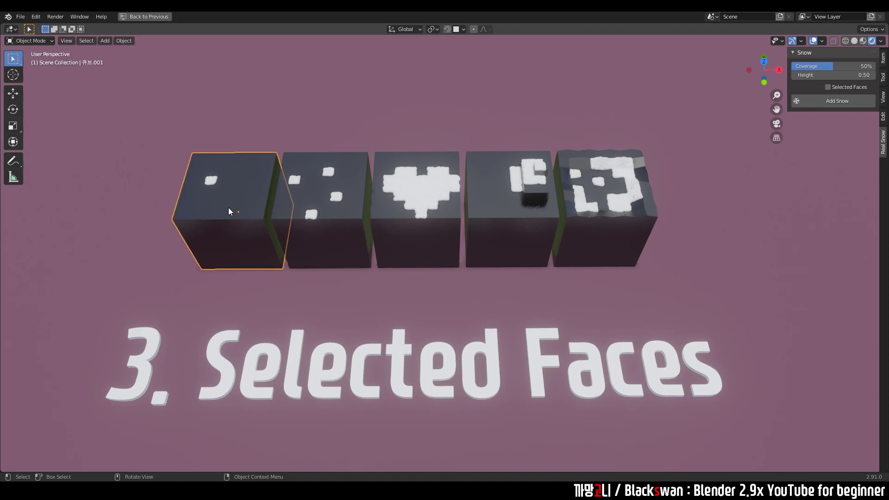
key(Tab)
scroll(229, 207, up, 3)
shift+middle_drag(229, 207, 452, 255)
Box-select a block of top faces on the first cube and add snow to them.
click(400, 147)
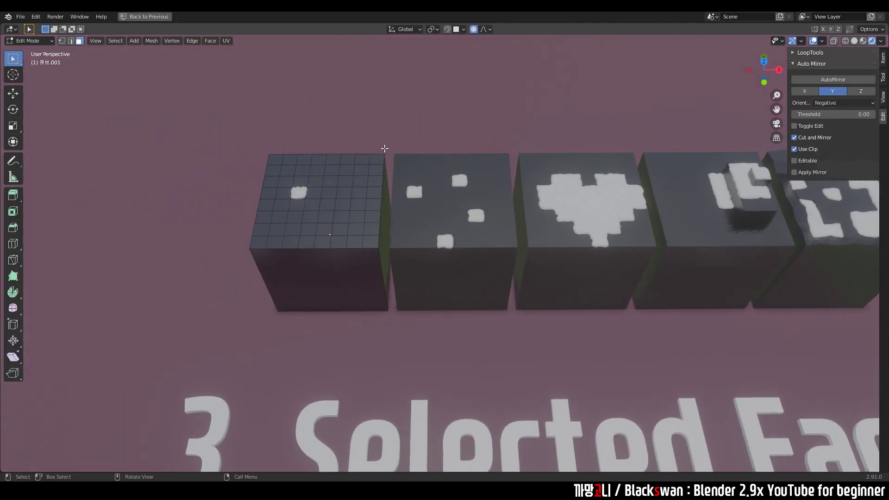
click(341, 194)
shift+drag(328, 187, 373, 245)
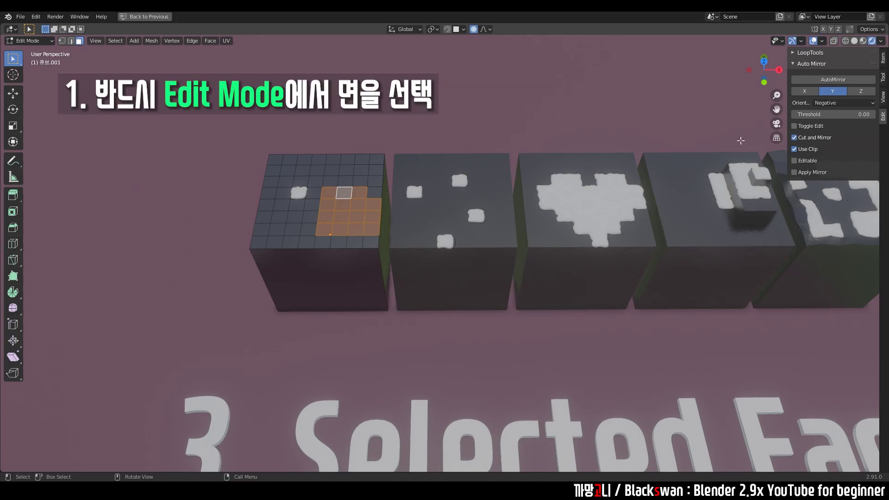
key(Tab)
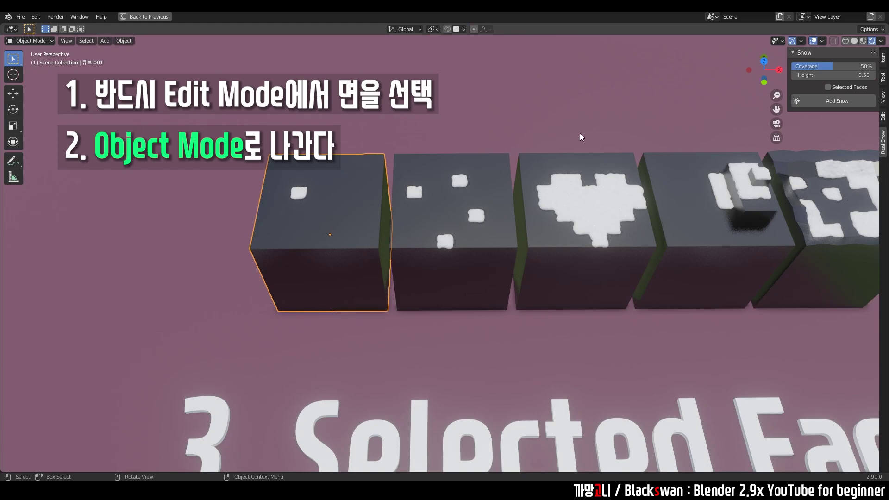
click(834, 101)
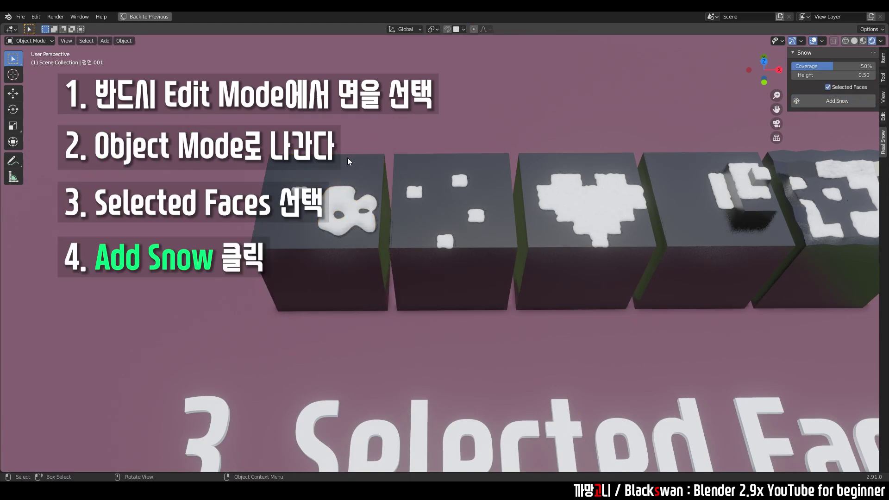
Add snow to faces selected near the second cube's back corner.
click(483, 180)
key(Tab)
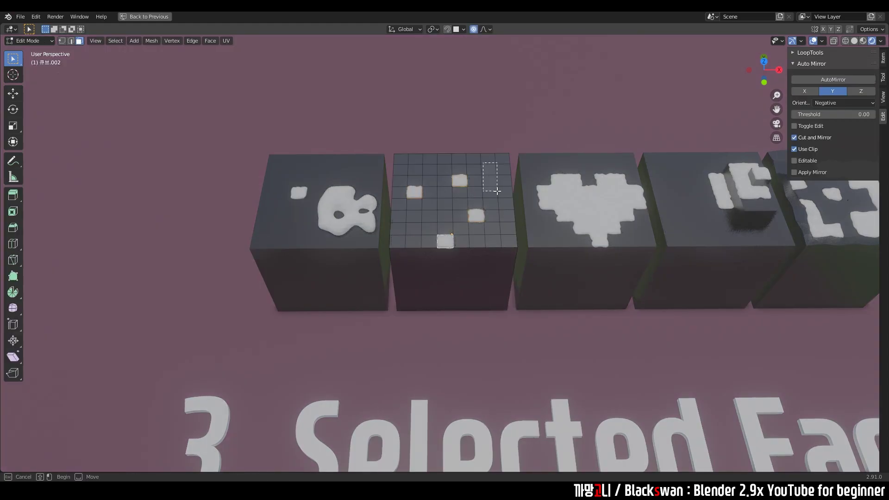
drag(483, 162, 498, 191)
key(Tab)
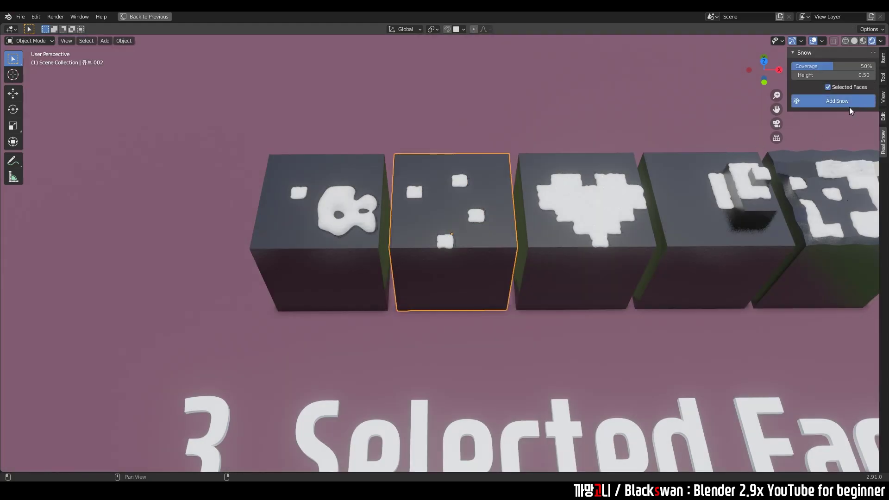
click(838, 101)
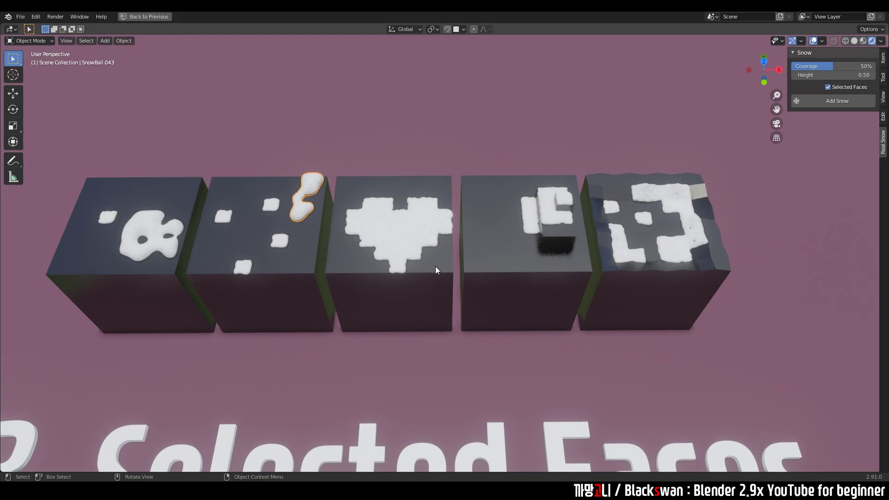
Orbit and zoom around the snowy Selected Faces cubes, including the heart-patterned one.
click(437, 271)
key(Tab)
key(Tab)
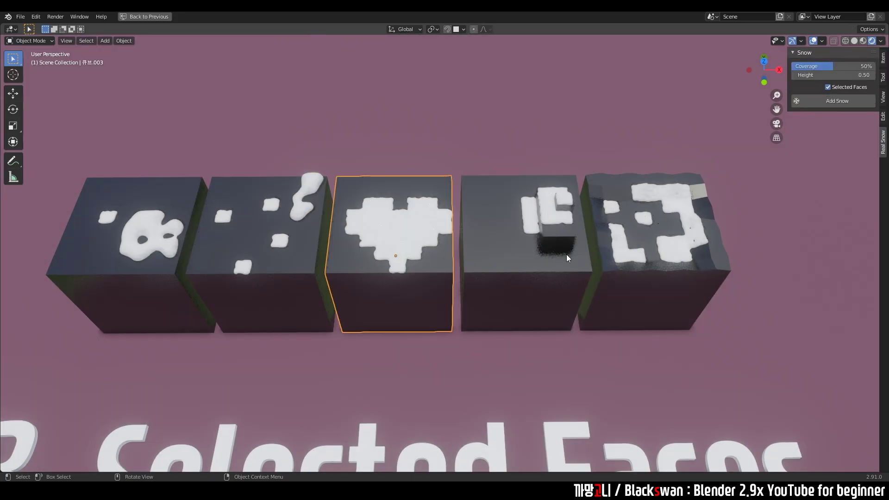
scroll(564, 248, up, 3)
middle_drag(343, 295, 513, 251)
scroll(515, 263, up, 2)
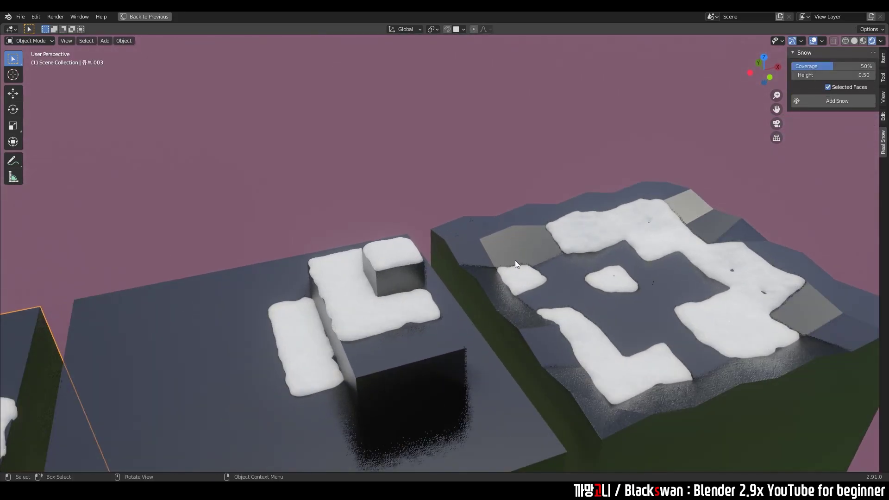
scroll(464, 210, down, 3)
mouse_move(478, 205)
middle_down()
mouse_move(471, 230)
mouse_move(452, 181)
middle_up()
scroll(450, 185, up, 3)
scroll(450, 199, up, 2)
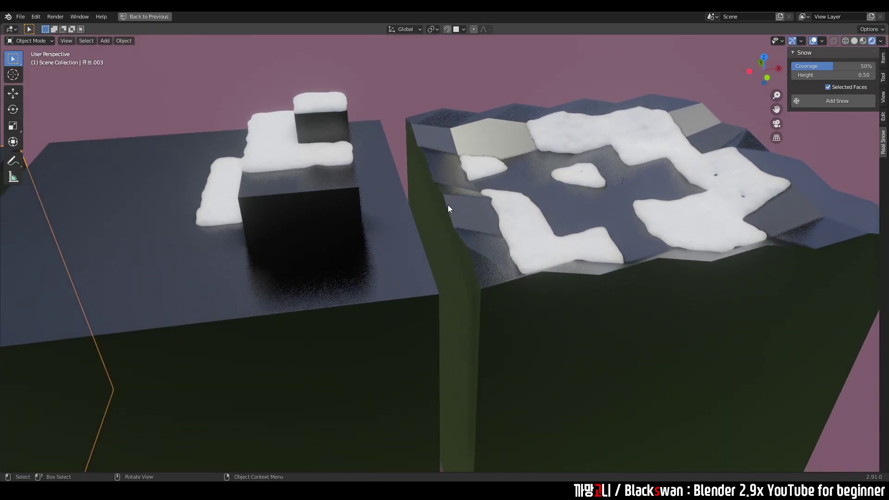
Select and frame the terrain block, then switch to Top view.
click(594, 142)
key(KP_Decimal)
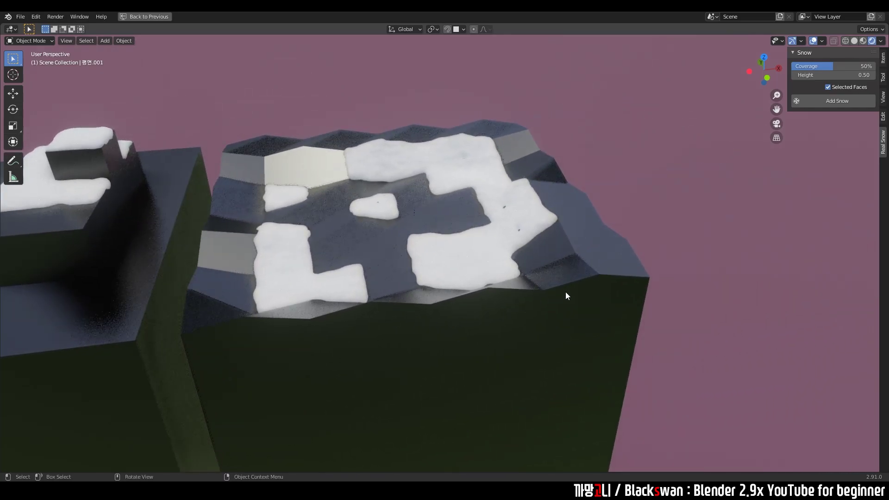
scroll(565, 292, down, 5)
key(grave)
click(368, 293)
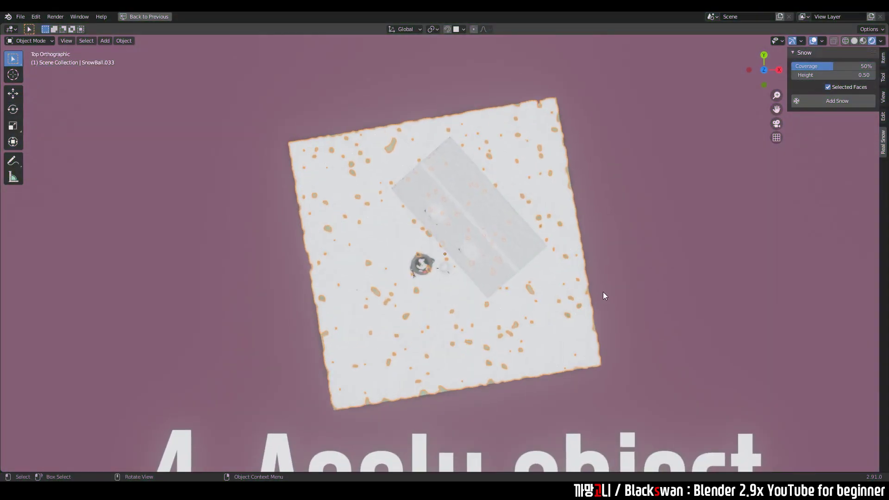
click(810, 43)
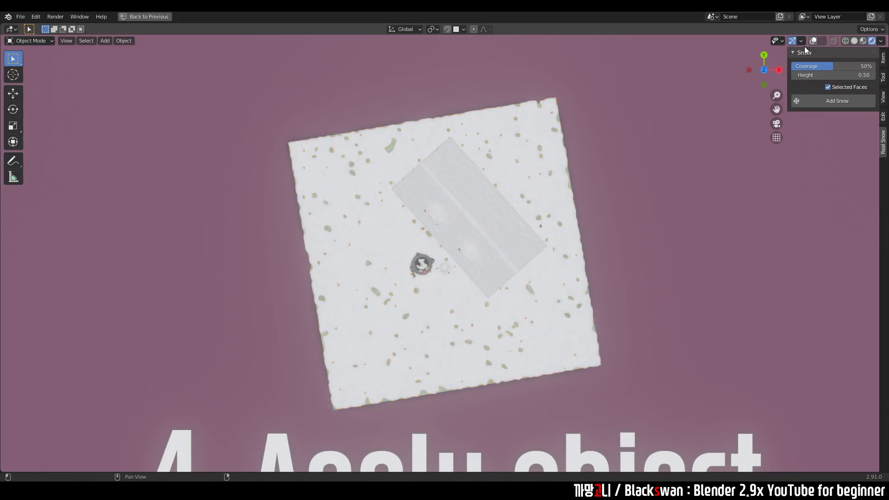
middle_drag(494, 390, 473, 329)
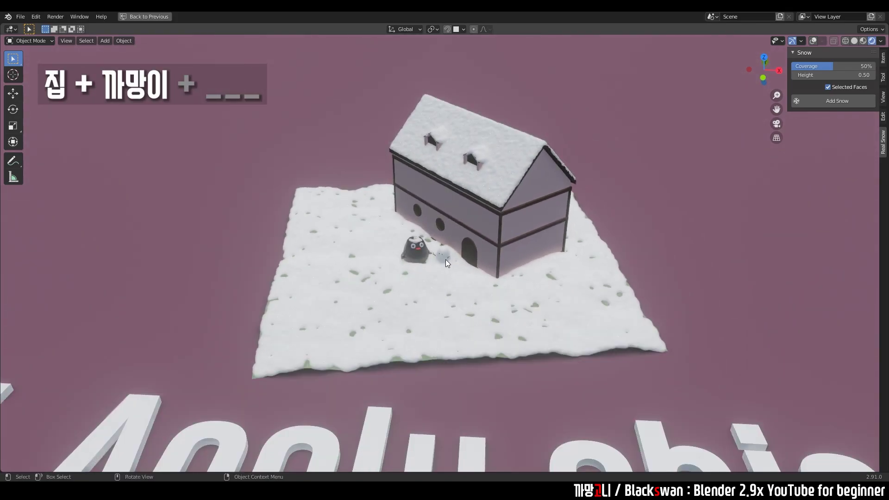
ctrl+middle_drag(449, 265, 454, 188)
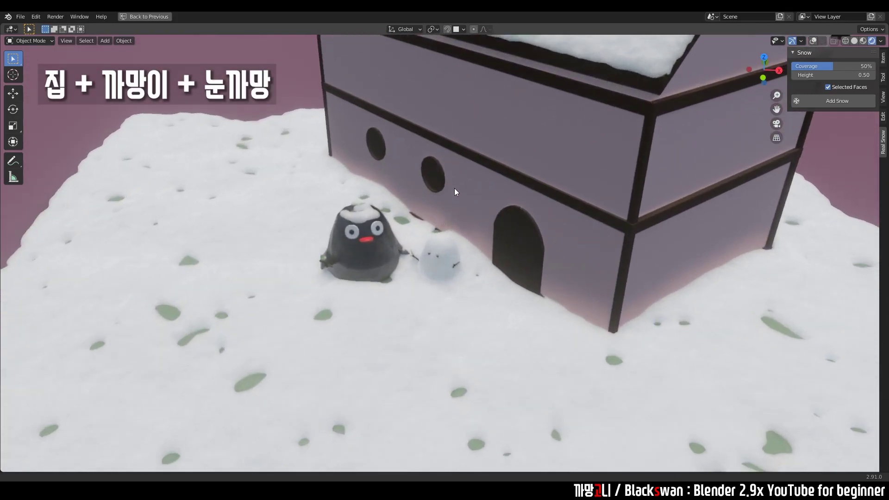
scroll(460, 165, up, 3)
scroll(460, 252, up, 2)
middle_drag(479, 267, 493, 263)
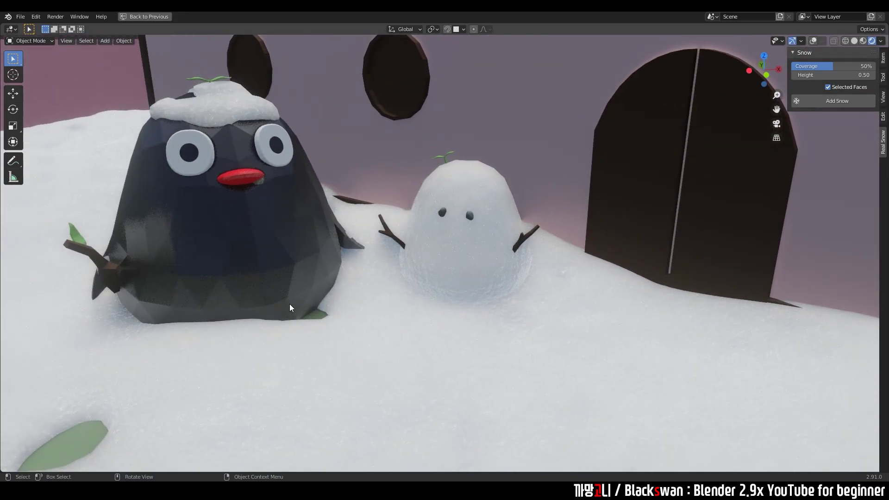
middle_drag(287, 308, 584, 394)
scroll(582, 393, up, 2)
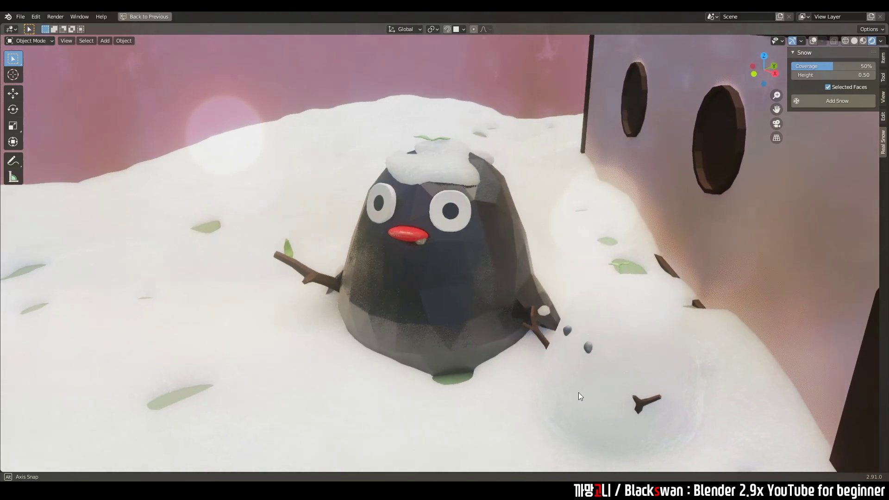
scroll(568, 388, up, 2)
mouse_move(572, 387)
middle_down()
mouse_move(588, 300)
mouse_move(538, 311)
mouse_move(485, 360)
mouse_move(444, 371)
mouse_move(309, 368)
mouse_move(188, 321)
mouse_move(221, 305)
mouse_move(452, 324)
middle_up()
scroll(181, 314, down, 3)
scroll(227, 303, down, 2)
scroll(236, 302, down, 5)
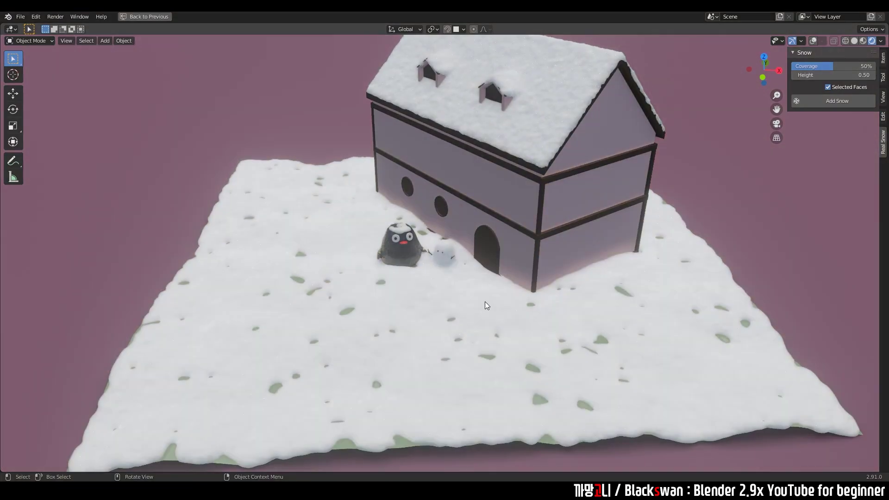
Delete the existing snow layers covering the ground and the roof.
key(Delete)
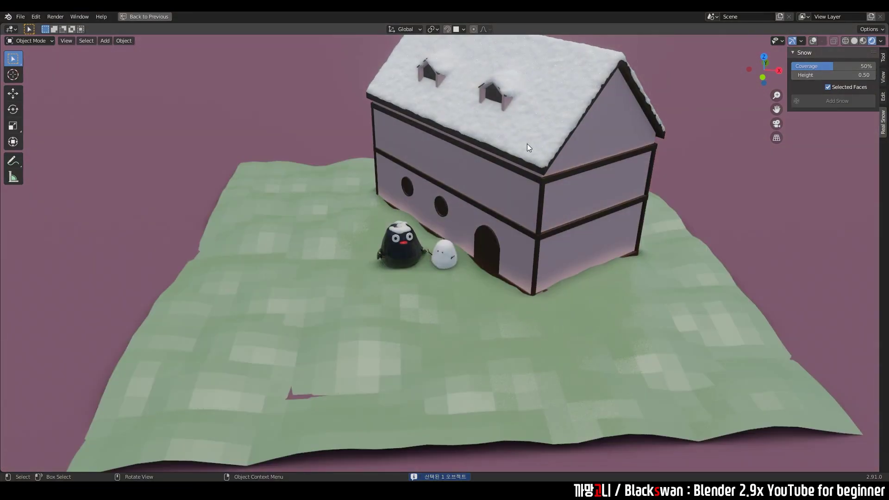
click(521, 123)
key(Delete)
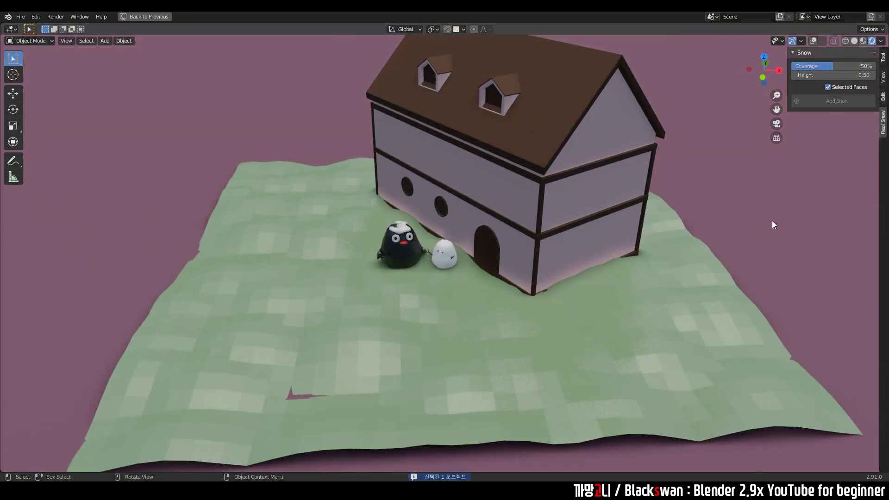
Add snow to the whole ground plane with Selected Faces off, then delete that snow.
click(430, 271)
click(416, 293)
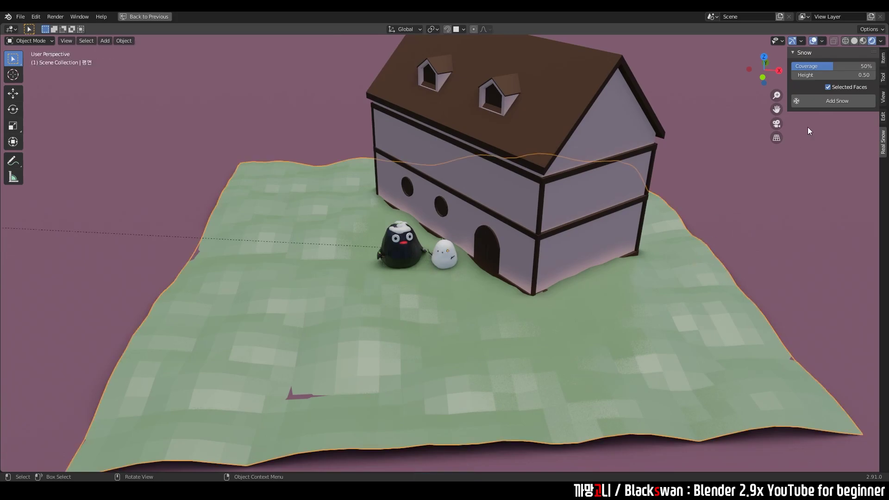
click(828, 87)
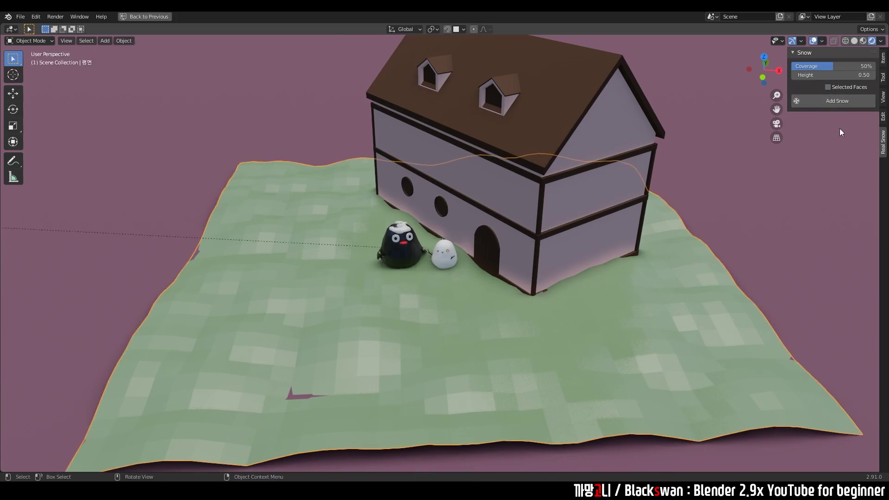
click(829, 104)
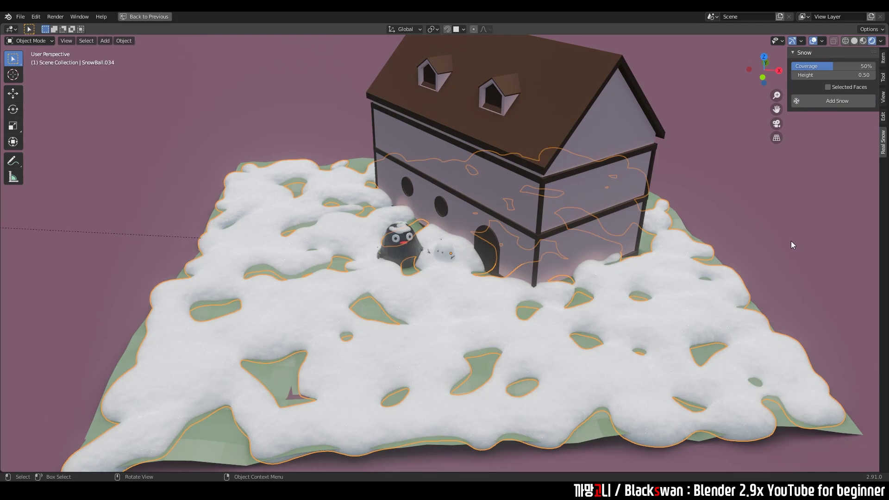
click(685, 288)
key(Delete)
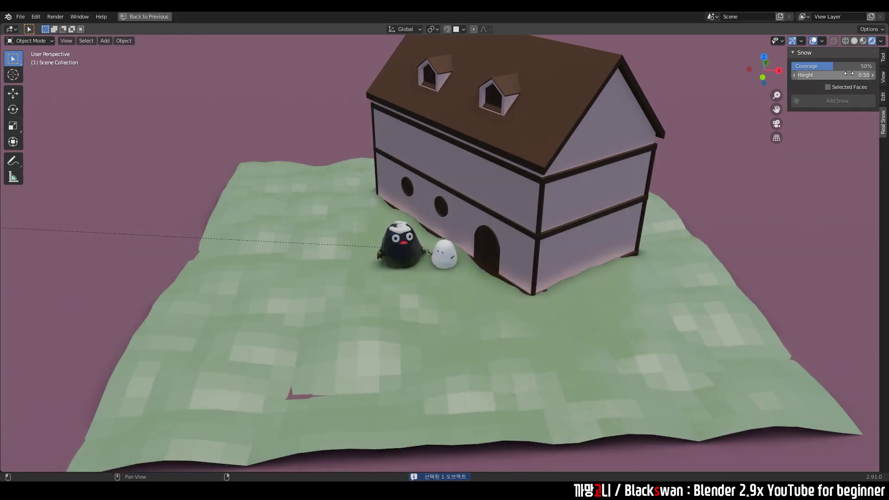
Set the Real Snow height to 0.20 and coverage to 70%.
click(849, 74)
text(0.2)
key(Return)
click(847, 66)
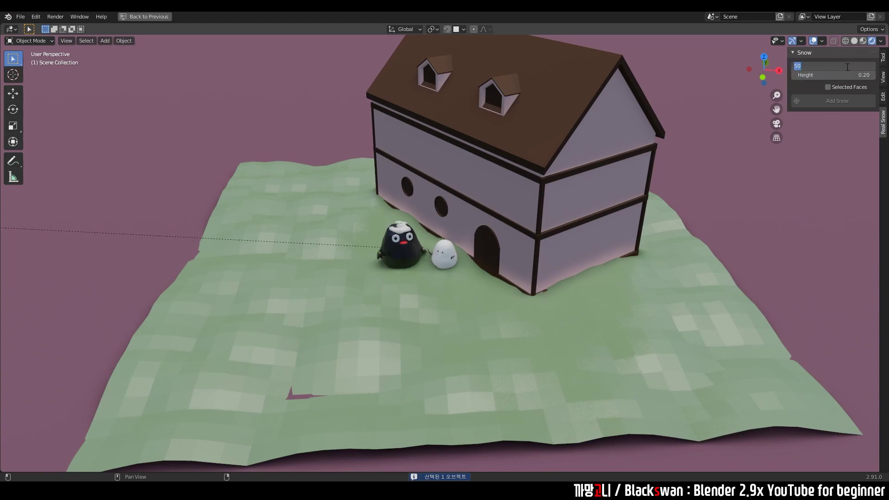
text(70)
key(Return)
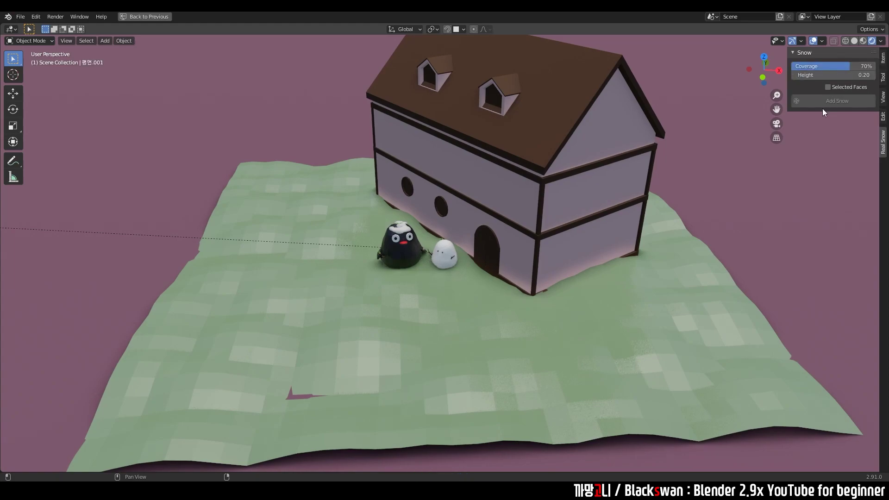
Generate the snow blanket on the green ground plane and view it from lower down.
click(684, 294)
click(840, 99)
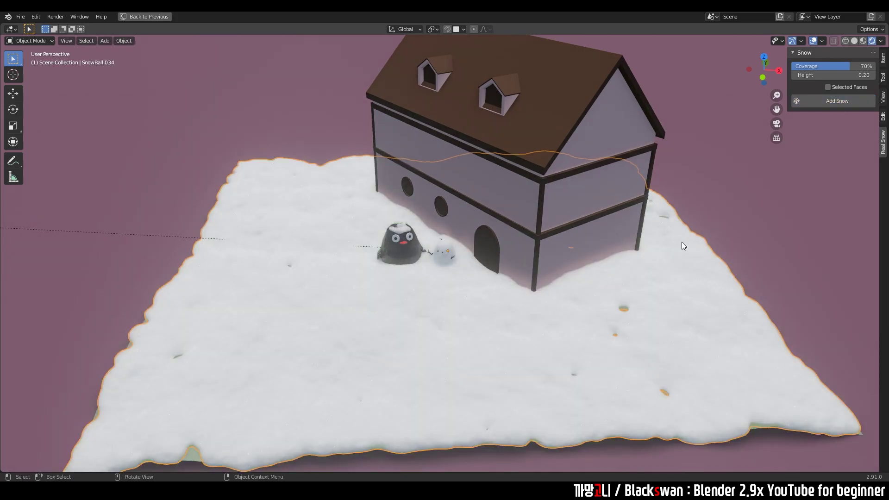
click(681, 242)
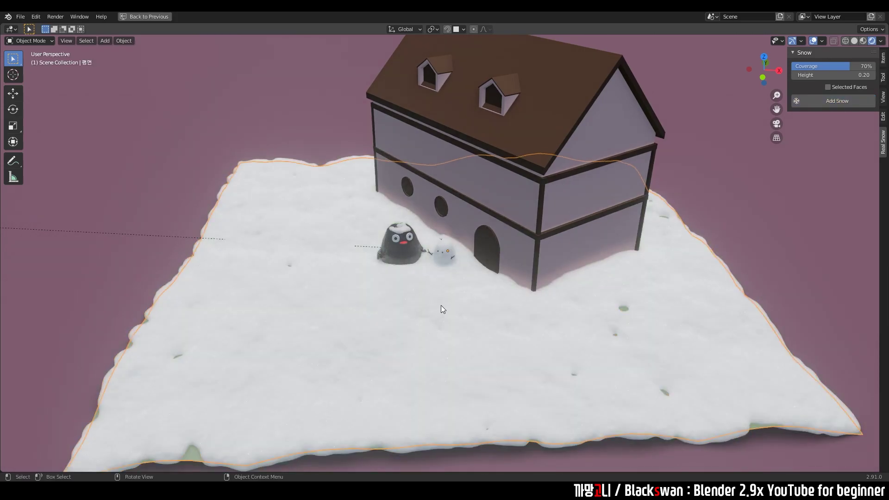
middle_drag(441, 305, 733, 215)
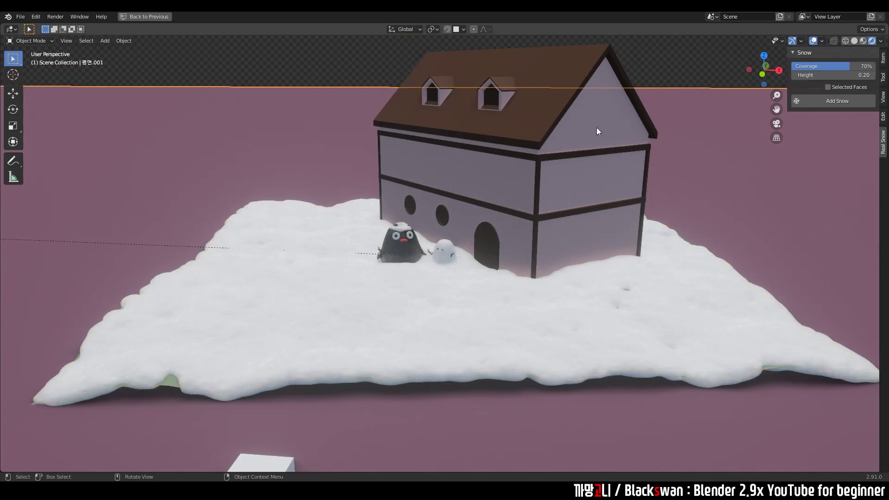
Add a fresh snow layer to the house roof and swing the view around the house.
click(535, 102)
click(813, 100)
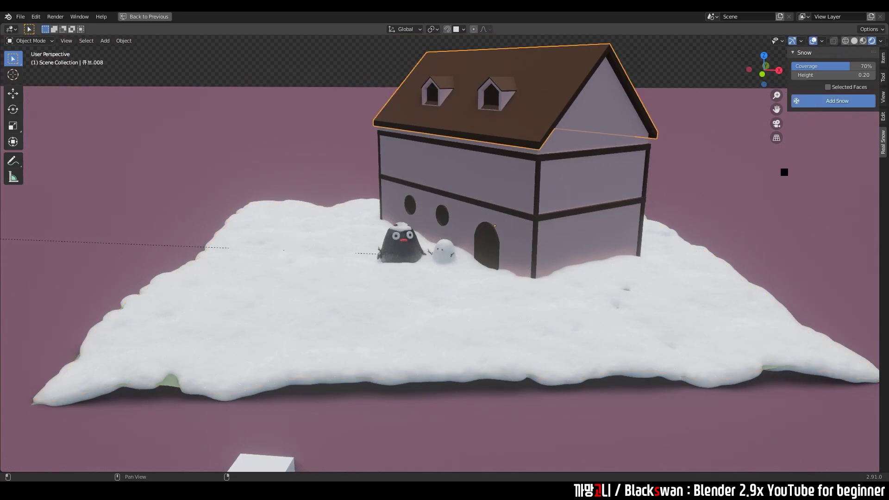
click(732, 167)
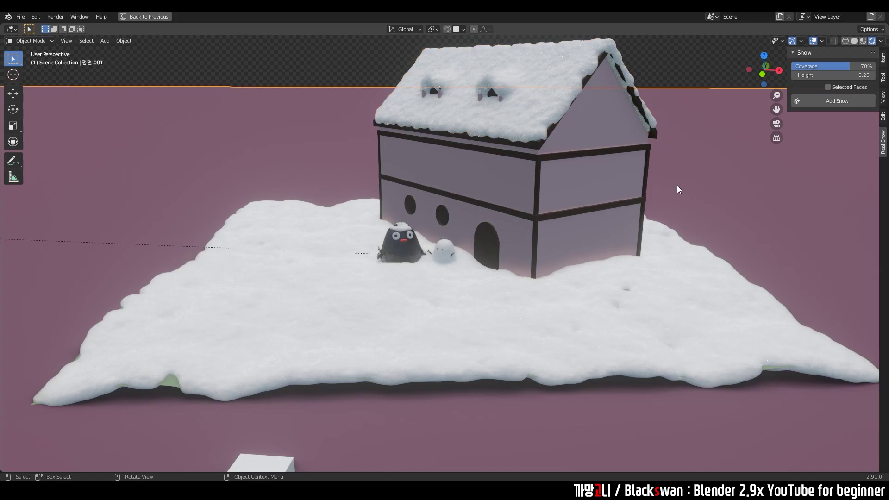
scroll(705, 180, up, 2)
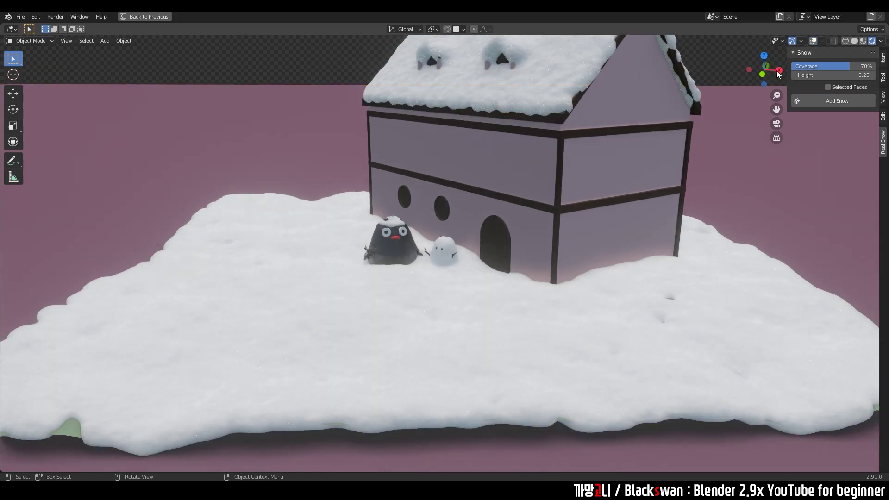
middle_drag(602, 199, 568, 227)
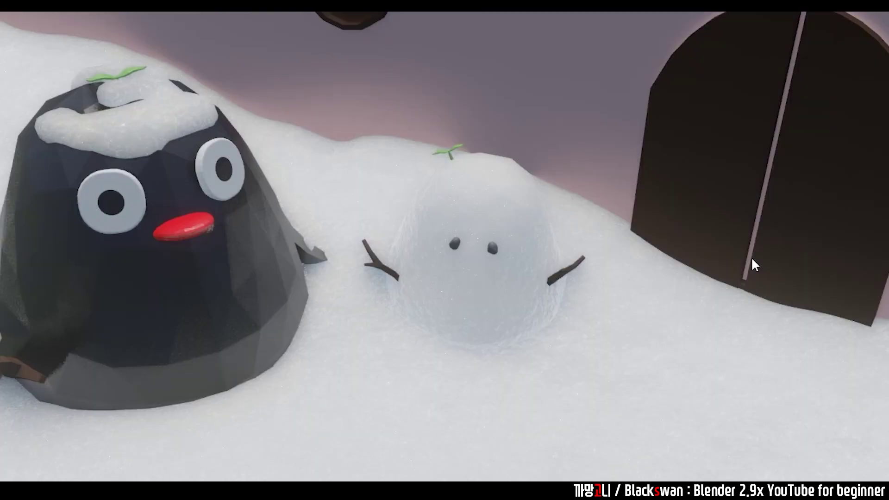
scroll(752, 259, up, 2)
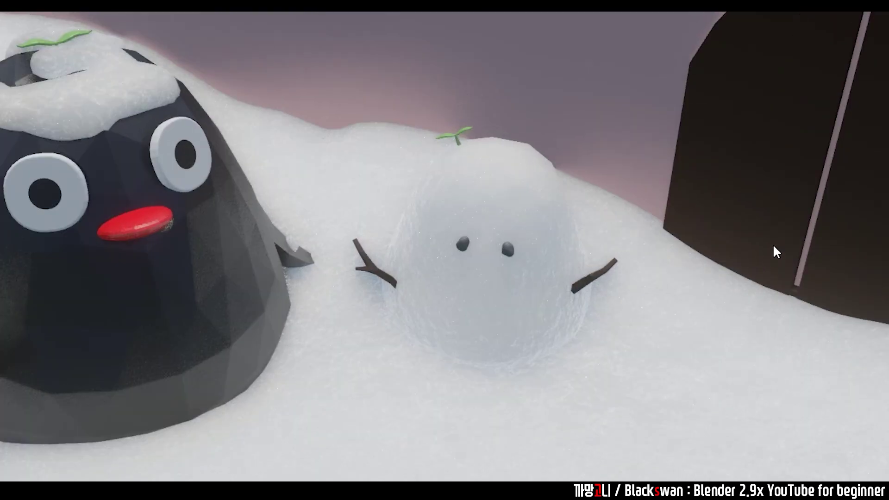
scroll(827, 232, down, 2)
scroll(819, 259, down, 2)
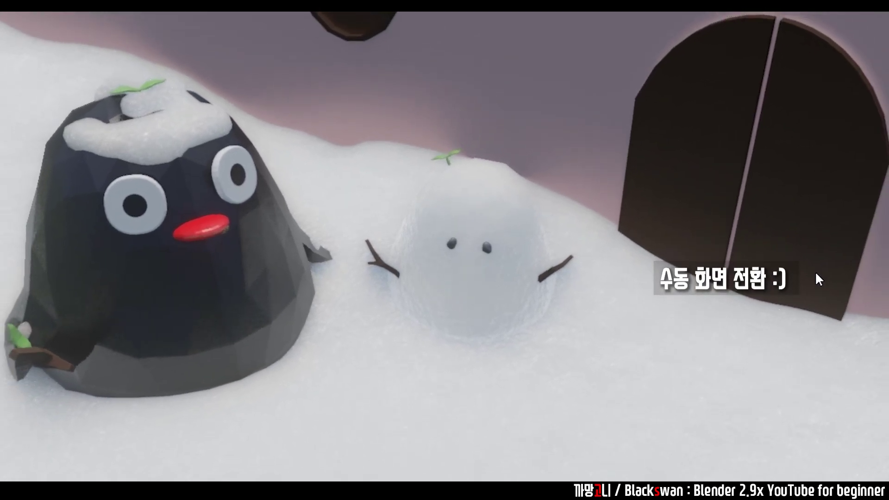
scroll(814, 287, down, 2)
ctrl+middle_drag(813, 299, 797, 459)
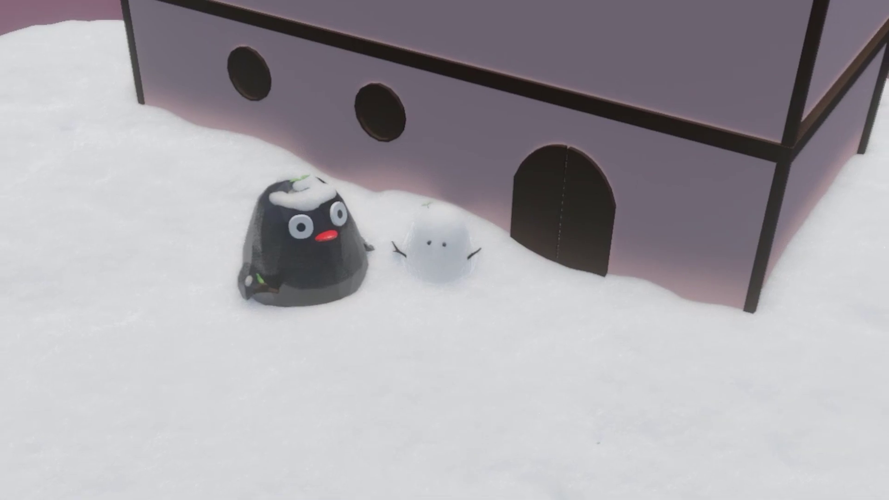
mouse_move(779, 4)
middle_down()
mouse_move(754, 136)
mouse_move(725, 199)
mouse_move(701, 427)
mouse_move(688, 30)
middle_up()
scroll(686, 60, down, 2)
scroll(680, 125, down, 3)
scroll(676, 153, down, 1)
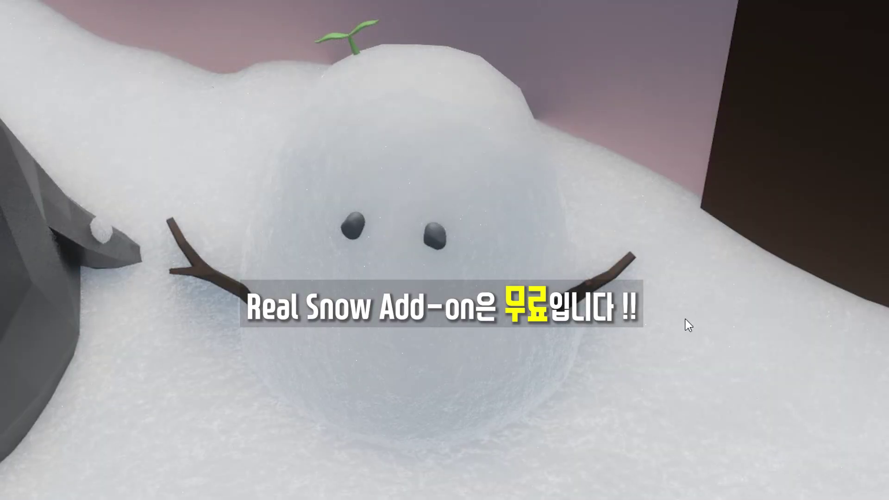
middle_drag(685, 319, 702, 259)
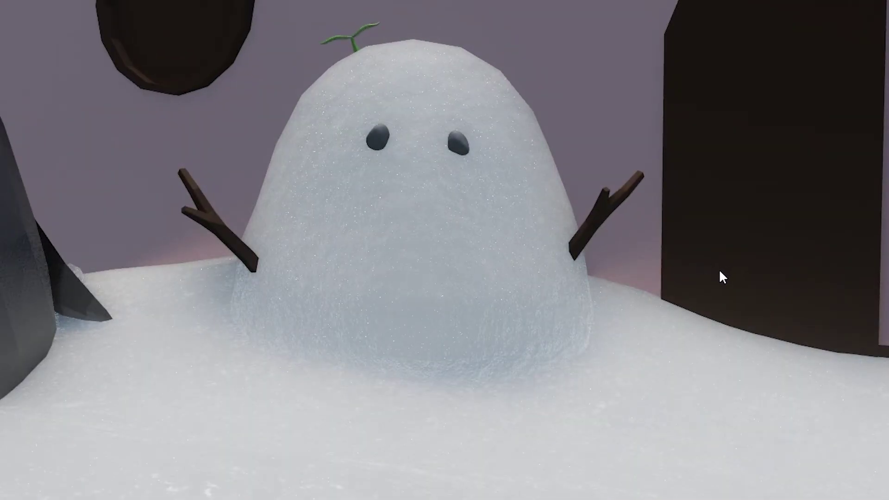
scroll(808, 348, up, 2)
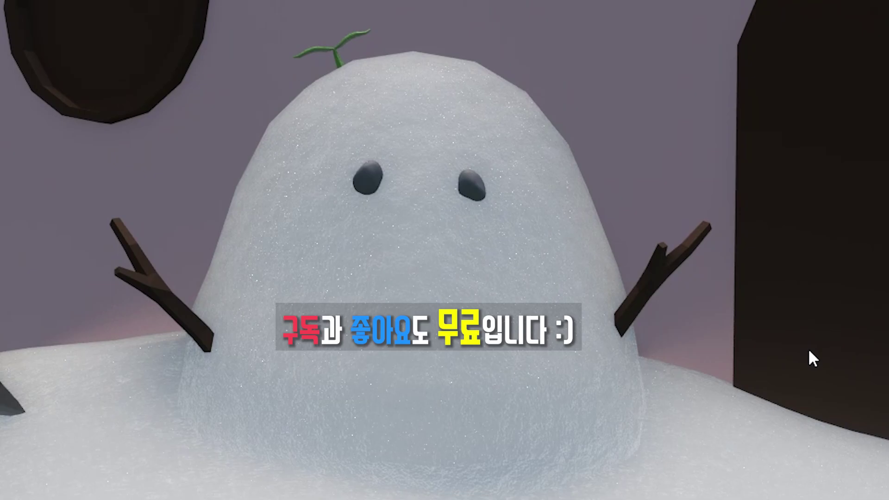